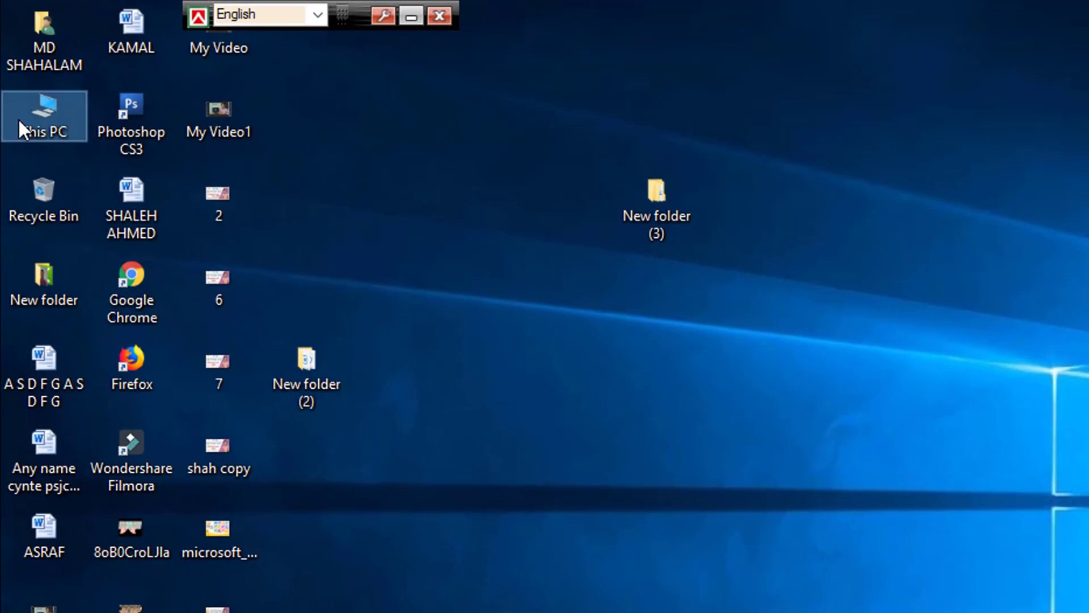
- Run the e-STUDIO Series Driver Installer from the DVD RW Drive (G:) e-STUDIO Client disc
{"action": "right_click", "coordinate": [13, 83]}
{"action": "left_click", "coordinate": [1019, 407]}
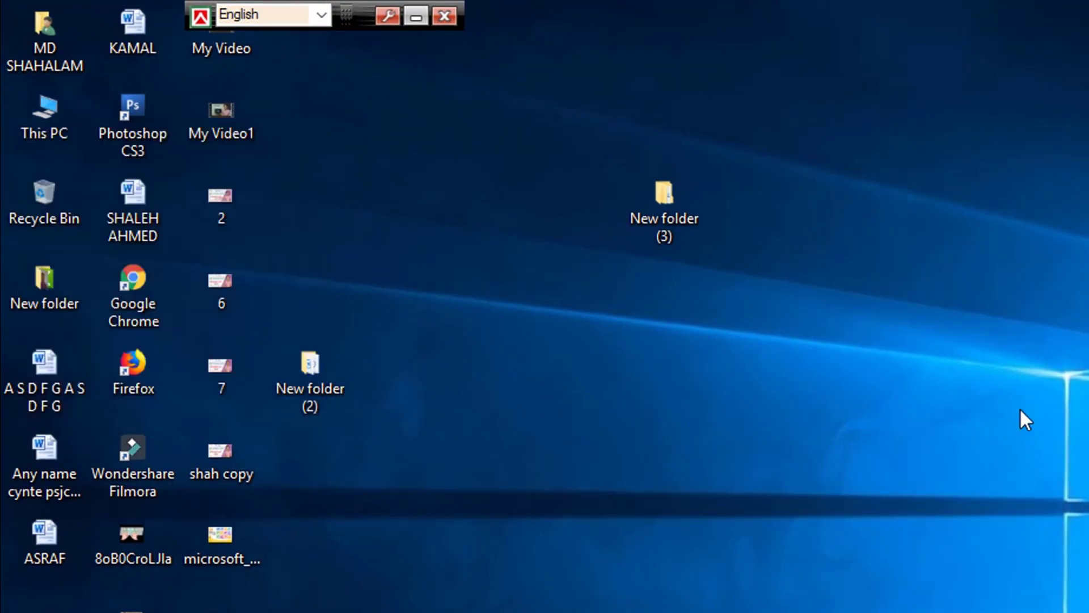
{"action": "double_click", "coordinate": [59, 115]}
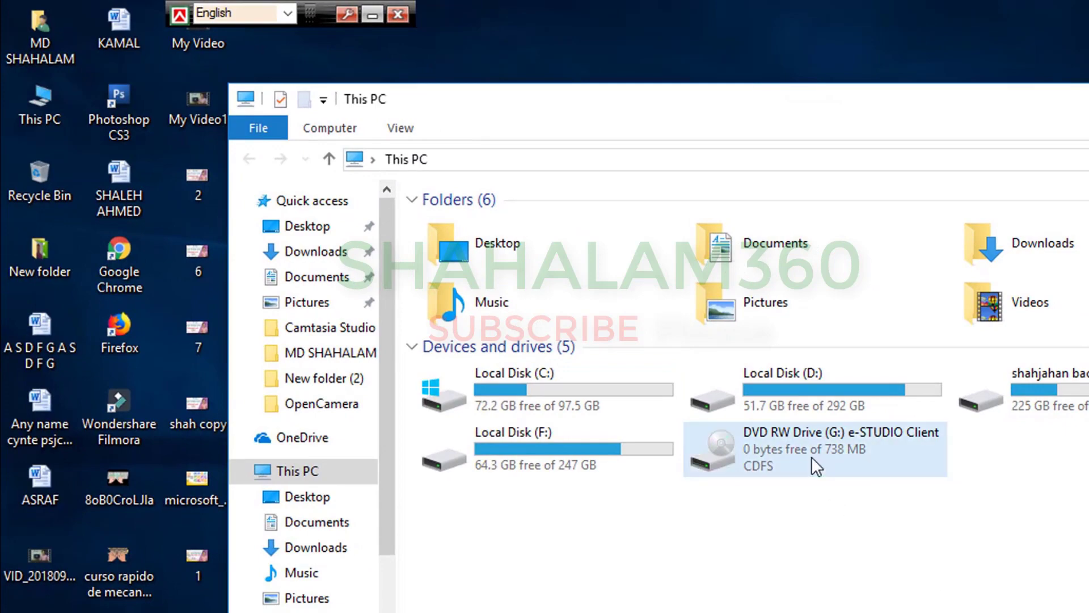
{"action": "right_click", "coordinate": [811, 456]}
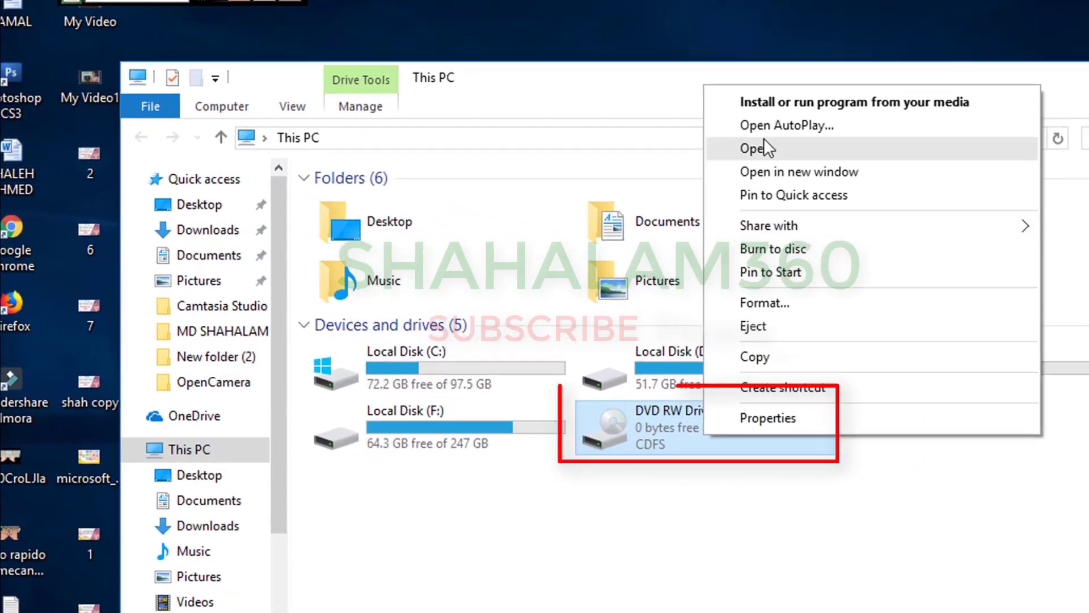
{"action": "left_click", "coordinate": [766, 105]}
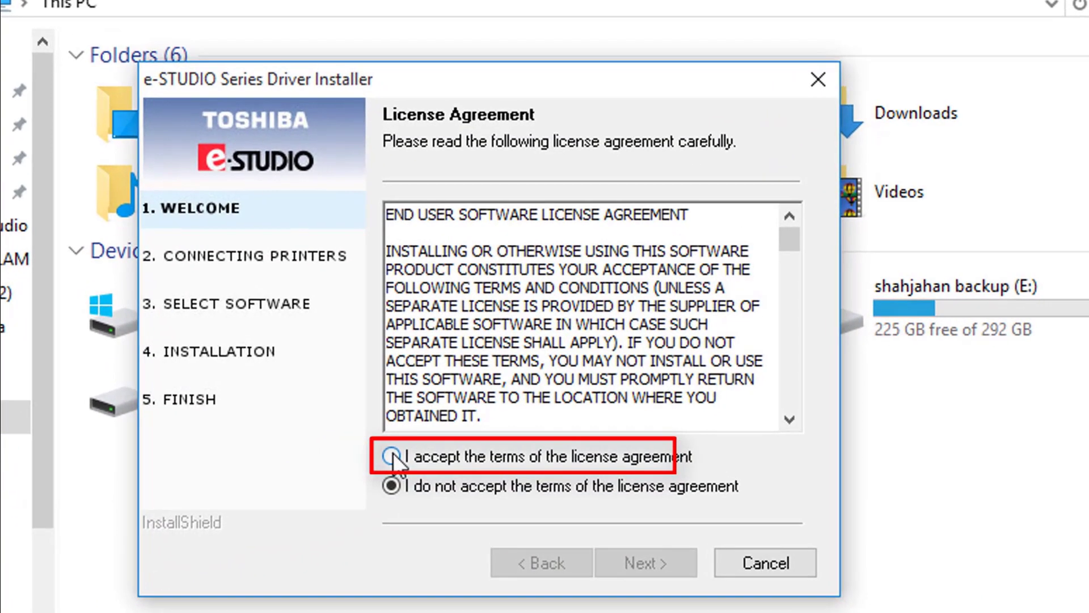
- Accept the license agreement and choose a USB printer connection
{"action": "left_click", "coordinate": [392, 456]}
{"action": "left_click", "coordinate": [650, 567]}
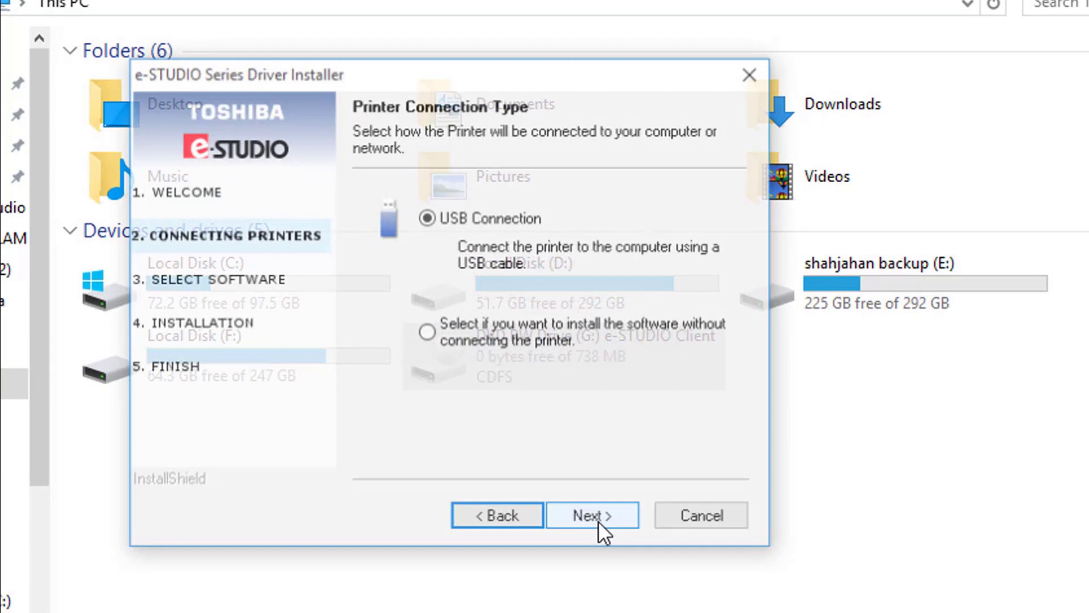
{"action": "left_click", "coordinate": [591, 508]}
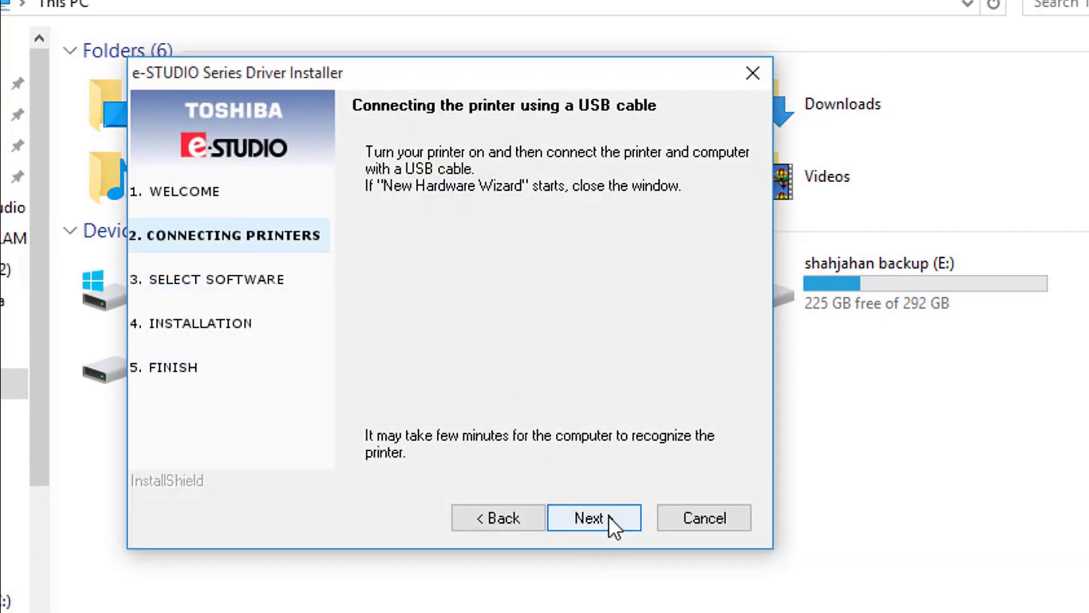
{"action": "left_click", "coordinate": [608, 515]}
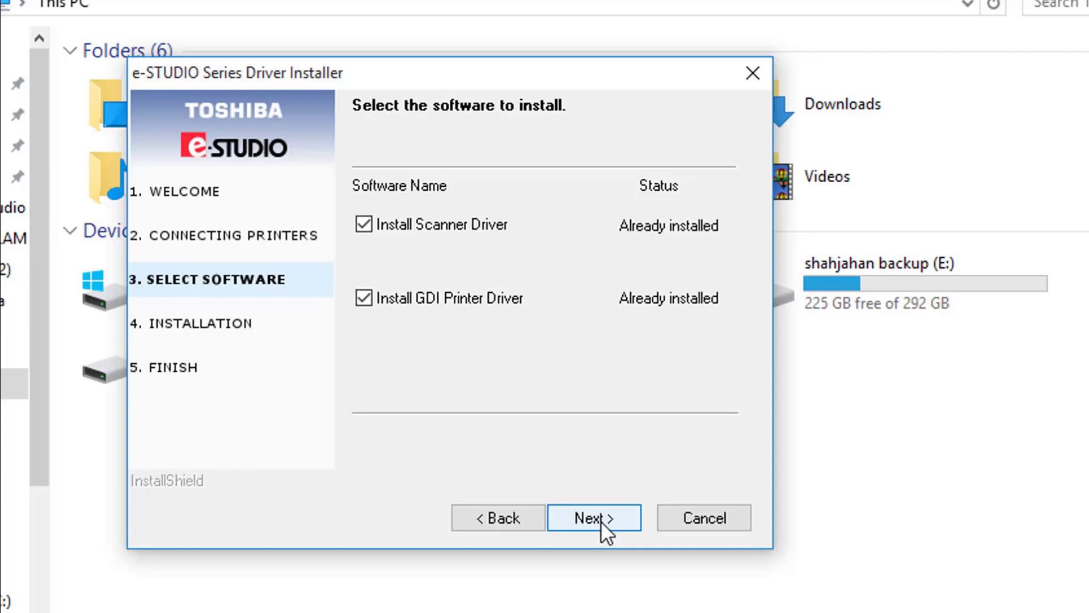
- Install the Scanner and GDI Printer drivers, then close the installer with Finish
{"action": "left_click", "coordinate": [601, 518]}
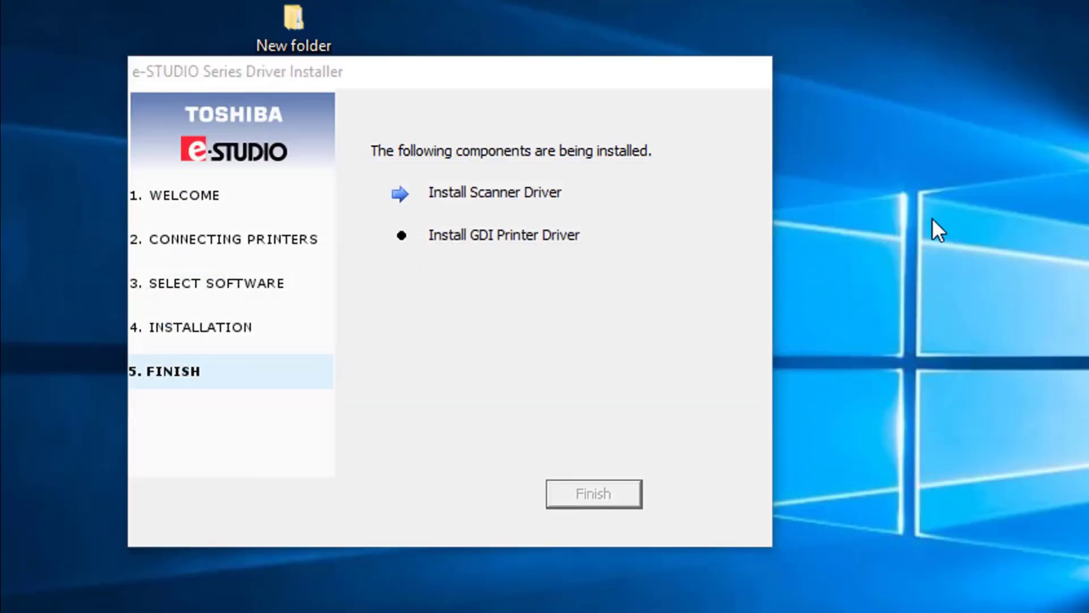
{"action": "right_click", "coordinate": [933, 219]}
{"action": "left_click", "coordinate": [985, 297]}
{"action": "left_click", "coordinate": [532, 153]}
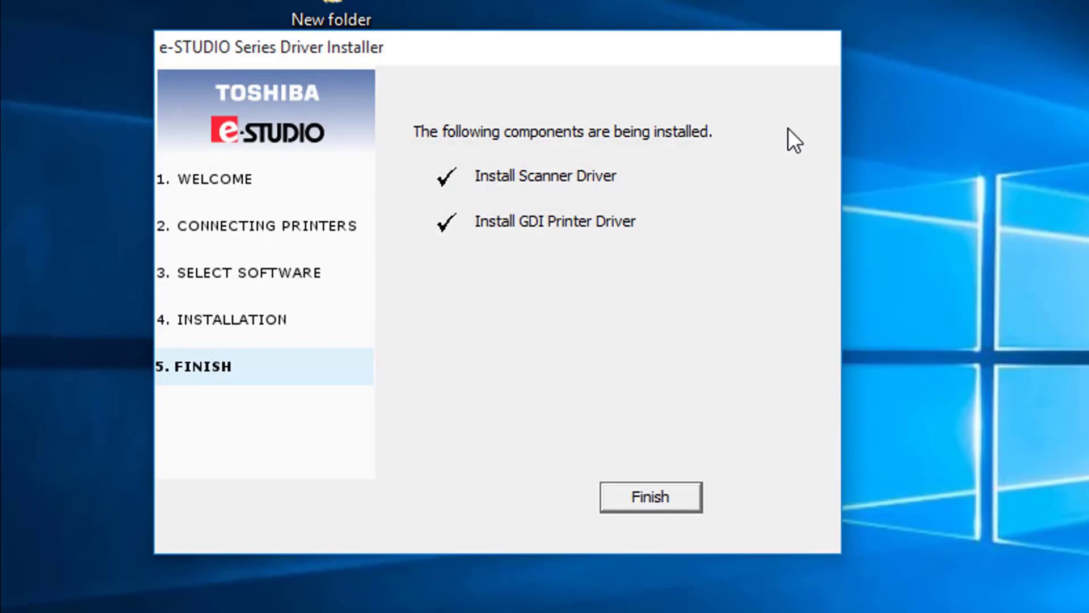
{"action": "left_click", "coordinate": [633, 505]}
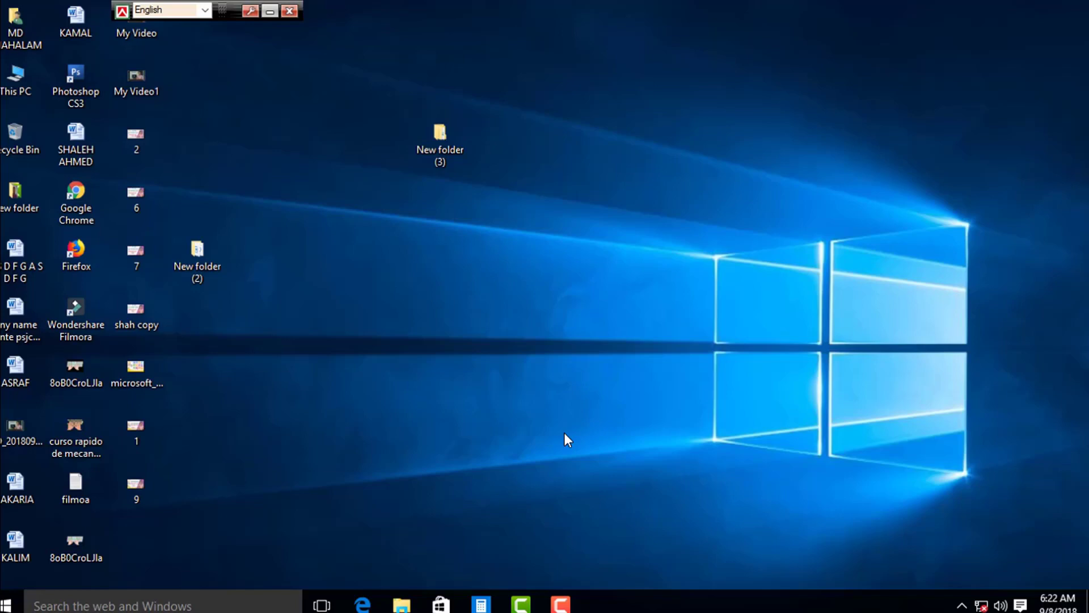
- Launch Adobe Photoshop 7.0 from the Start menu's app list
{"action": "key", "text": "super"}
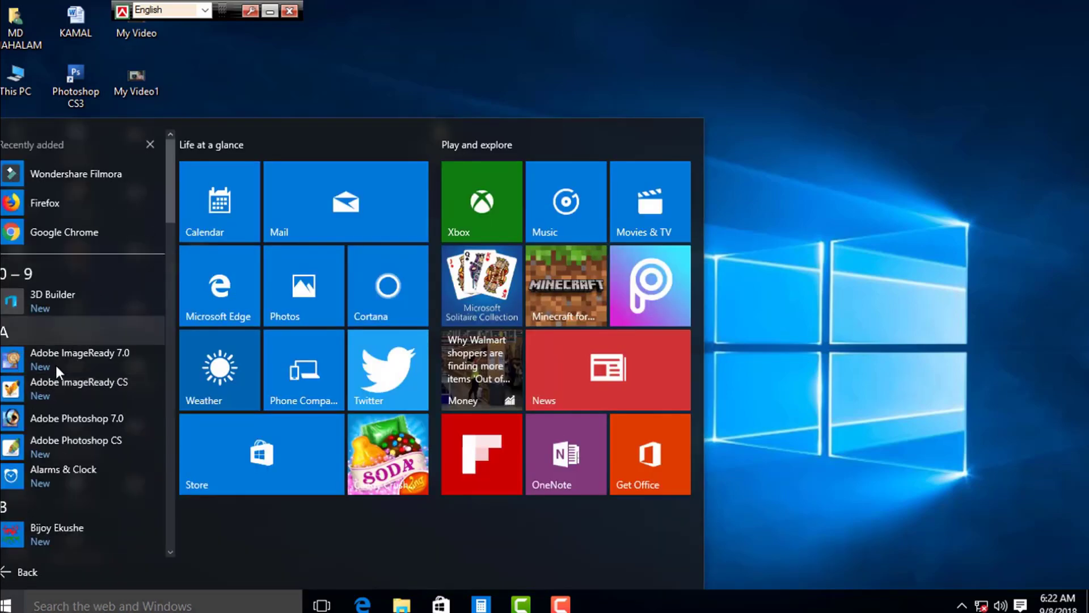
{"action": "left_click", "coordinate": [71, 421]}
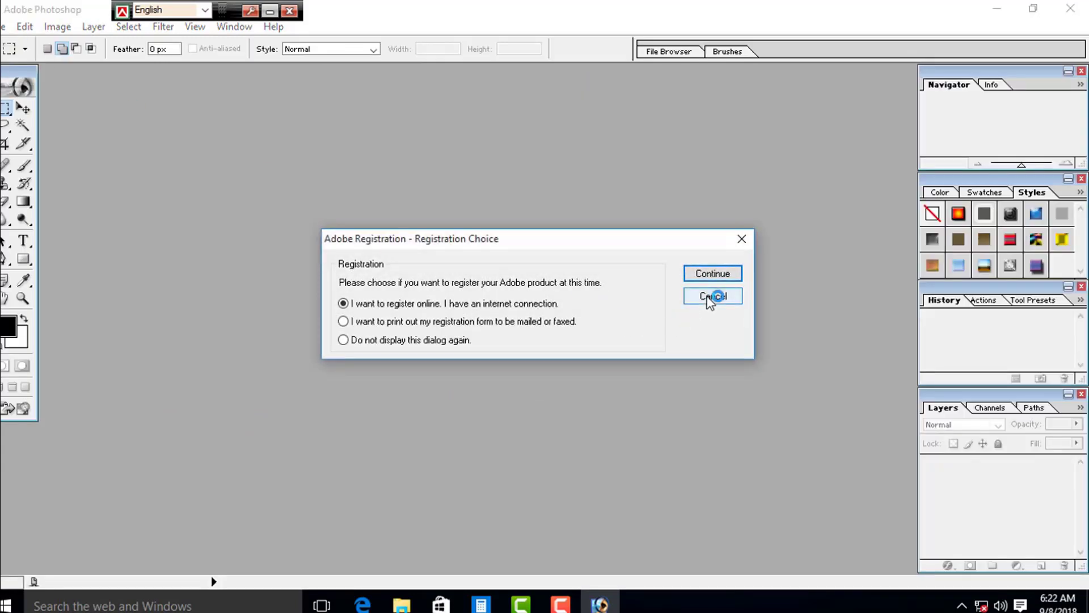
- Dismiss the registration prompt and create a new A4-size document
{"action": "left_click", "coordinate": [713, 296]}
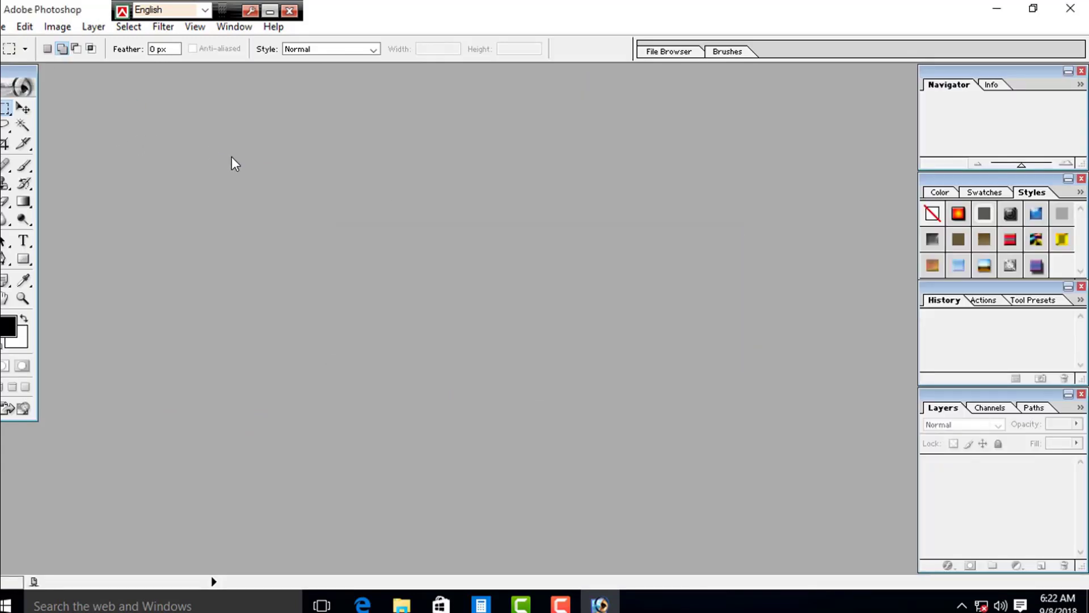
{"action": "key", "text": "ctrl+n"}
{"action": "left_click", "coordinate": [407, 237]}
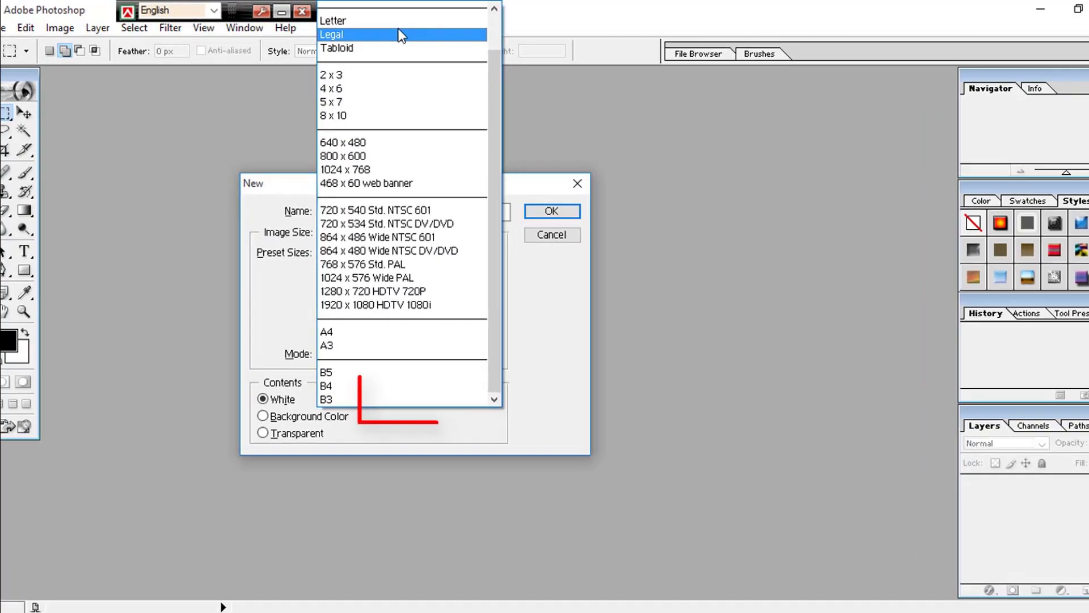
{"action": "left_click", "coordinate": [368, 332]}
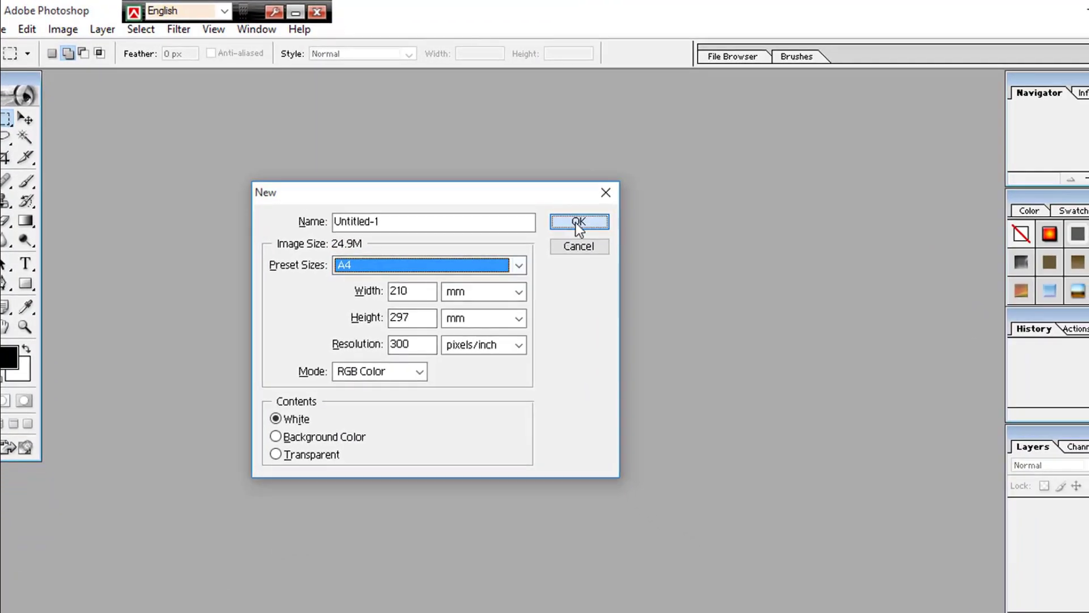
{"action": "left_click", "coordinate": [575, 223]}
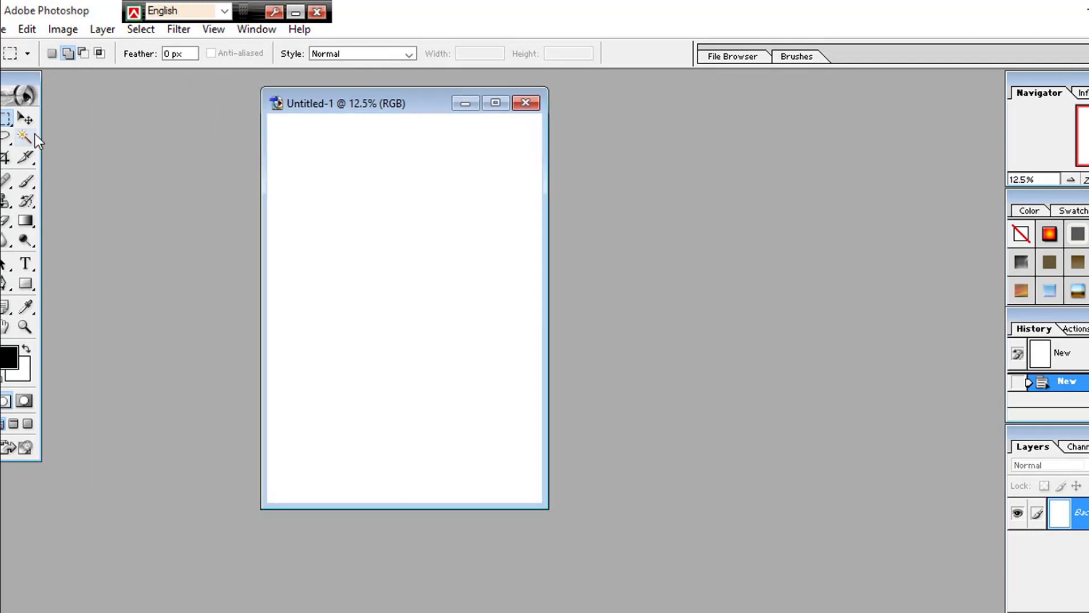
- Maximize the document window and place a left-aligned sample text layer on the page
{"action": "left_click", "coordinate": [25, 118]}
{"action": "double_click", "coordinate": [317, 112]}
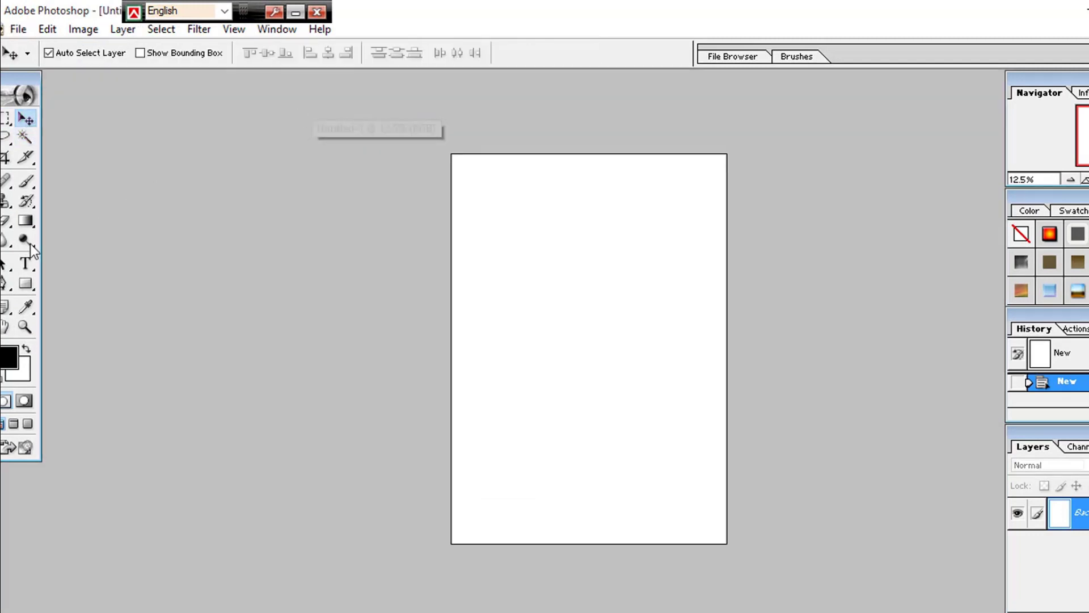
{"action": "left_click", "coordinate": [25, 263]}
{"action": "left_click", "coordinate": [499, 323]}
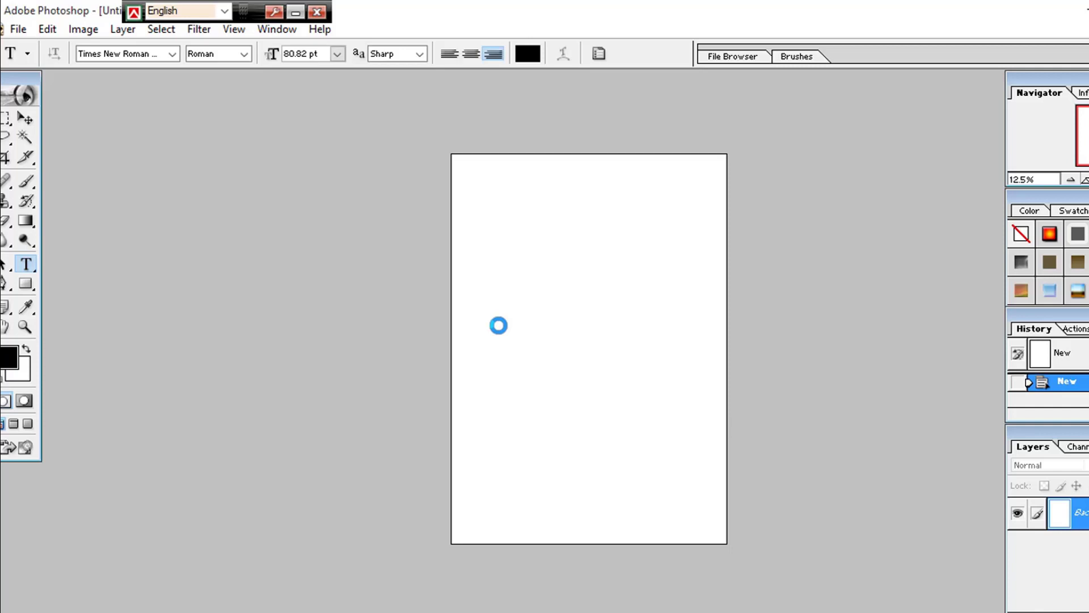
{"action": "type", "text": "sdfdsf"}
{"action": "left_click_drag", "start_coordinate": [610, 298], "coordinate": [728, 299]}
{"action": "key", "text": "ctrl+a"}
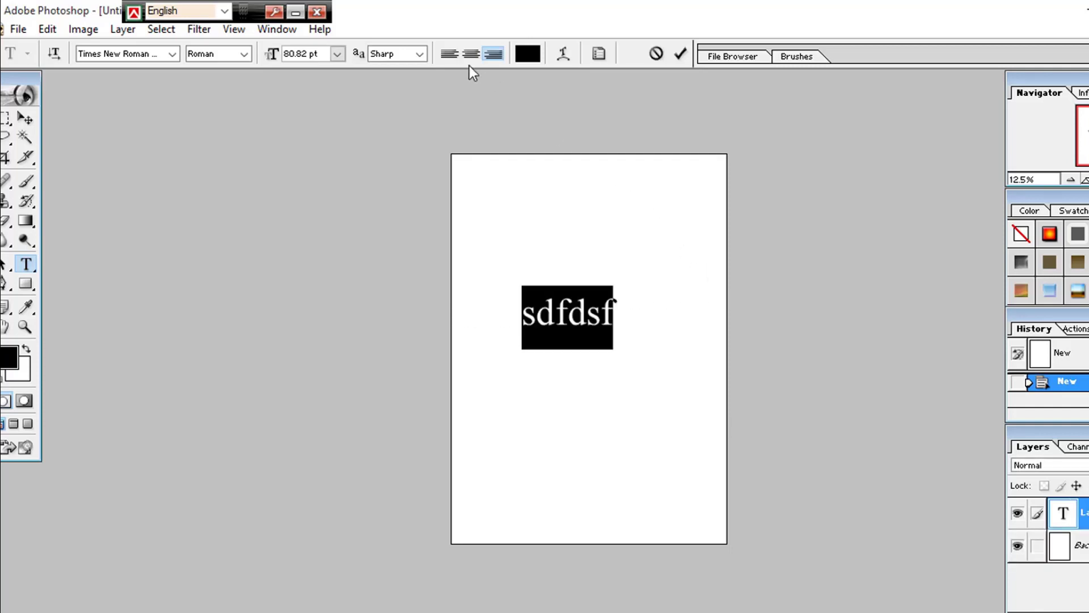
{"action": "left_click", "coordinate": [451, 55]}
{"action": "left_click_drag", "start_coordinate": [795, 277], "coordinate": [683, 285]}
- Replace the text with three lines: 'shahalam360', 'sub cribe' and 'pls'
{"action": "key", "text": "ctrl+a"}
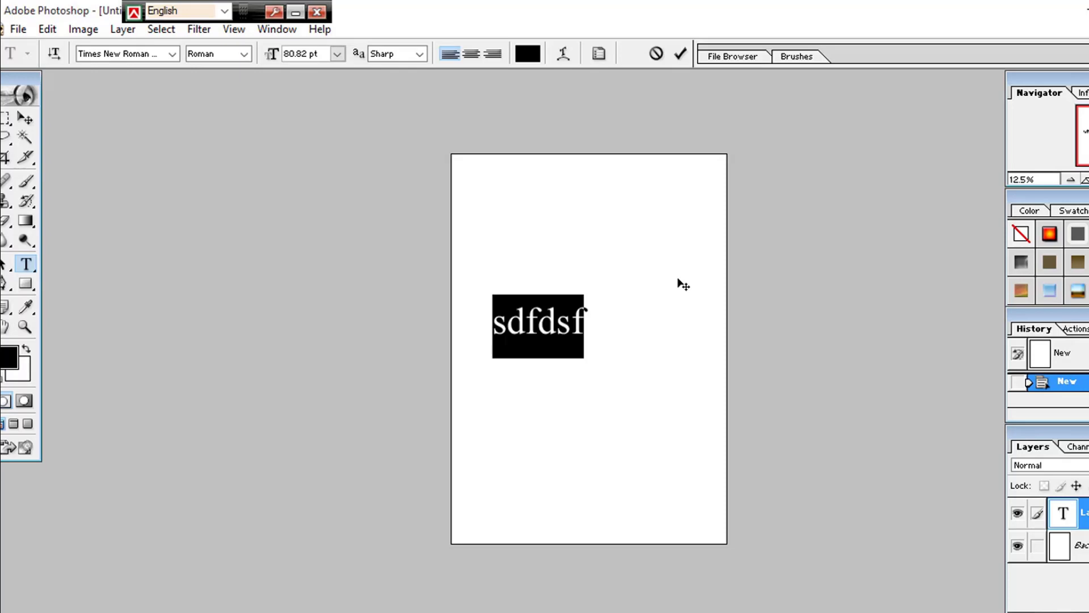
{"action": "type", "text": "shahala"}
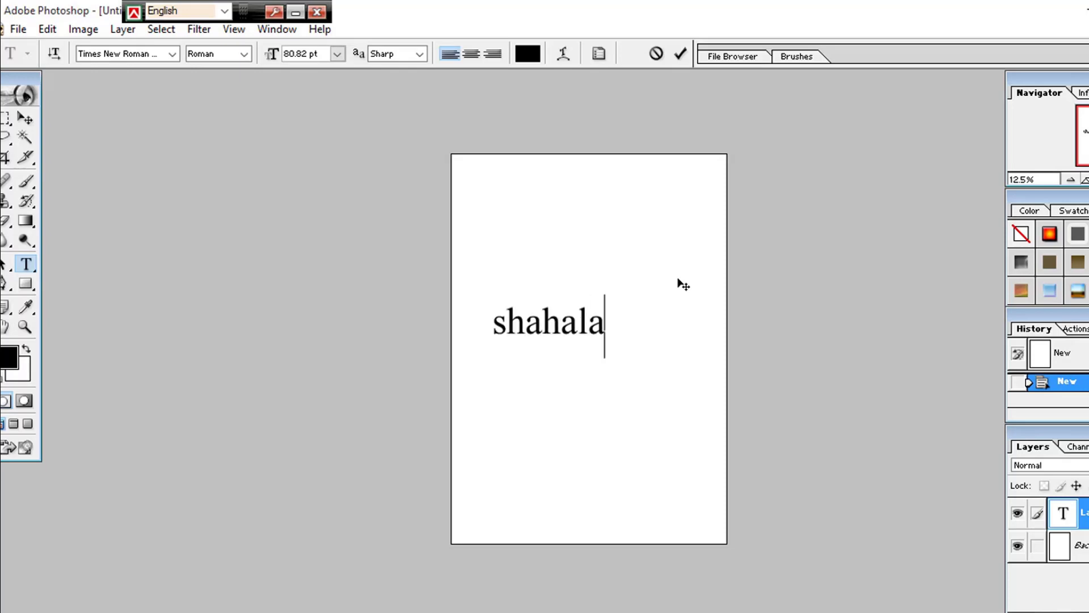
{"action": "type", "text": "m360"}
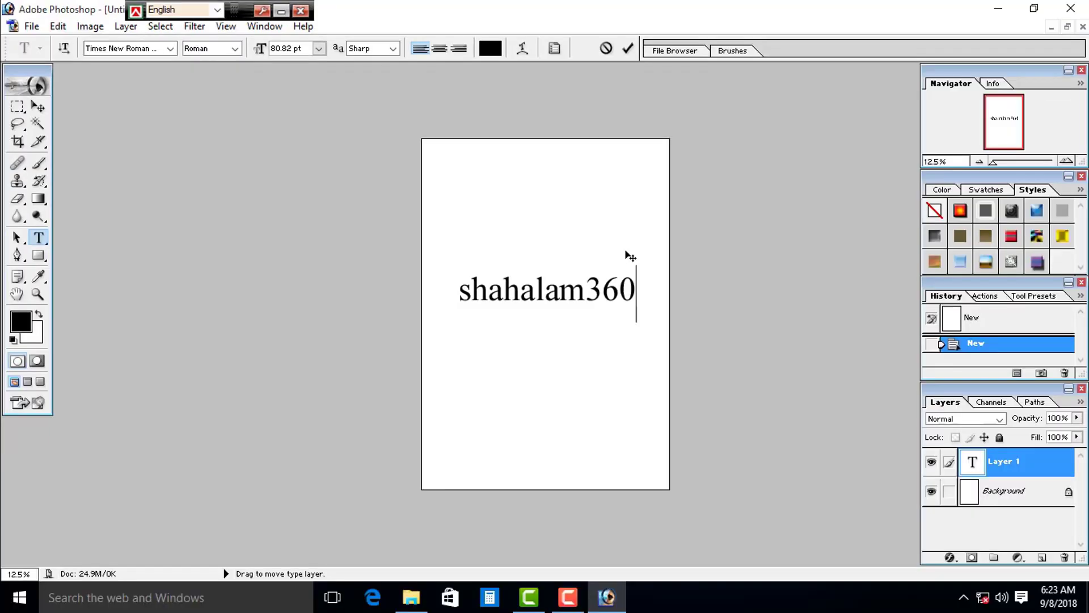
{"action": "key", "text": "Return"}
{"action": "type", "text": "sub "}
{"action": "type", "text": "cribe"}
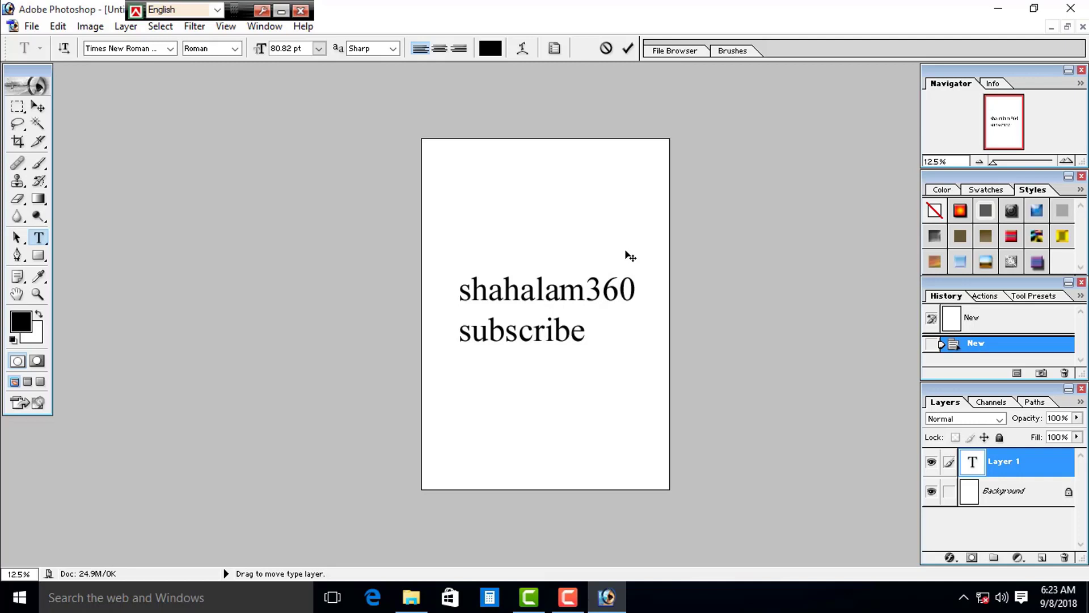
{"action": "key", "text": "Return"}
{"action": "type", "text": "pls"}
- Commit the text and enlarge it with Free Transform
{"action": "left_click", "coordinate": [38, 107]}
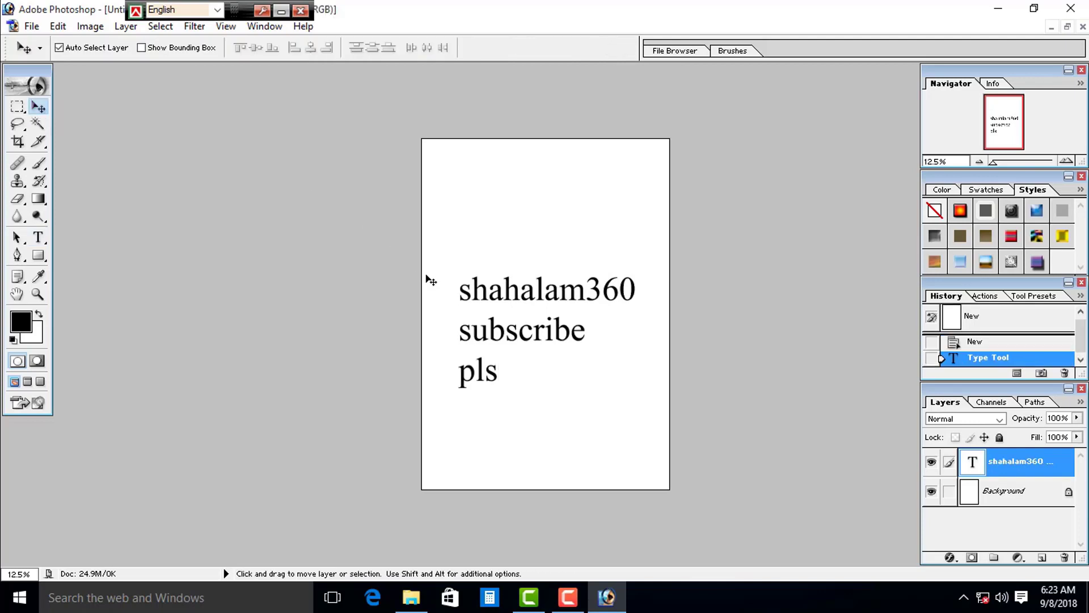
{"action": "key", "text": "ctrl+t"}
{"action": "mouse_move", "coordinate": [458, 277]}
{"action": "left_mouse_down"}
{"action": "mouse_move", "coordinate": [443, 258]}
{"action": "mouse_move", "coordinate": [476, 274]}
{"action": "left_mouse_up"}
{"action": "key", "text": "Return"}
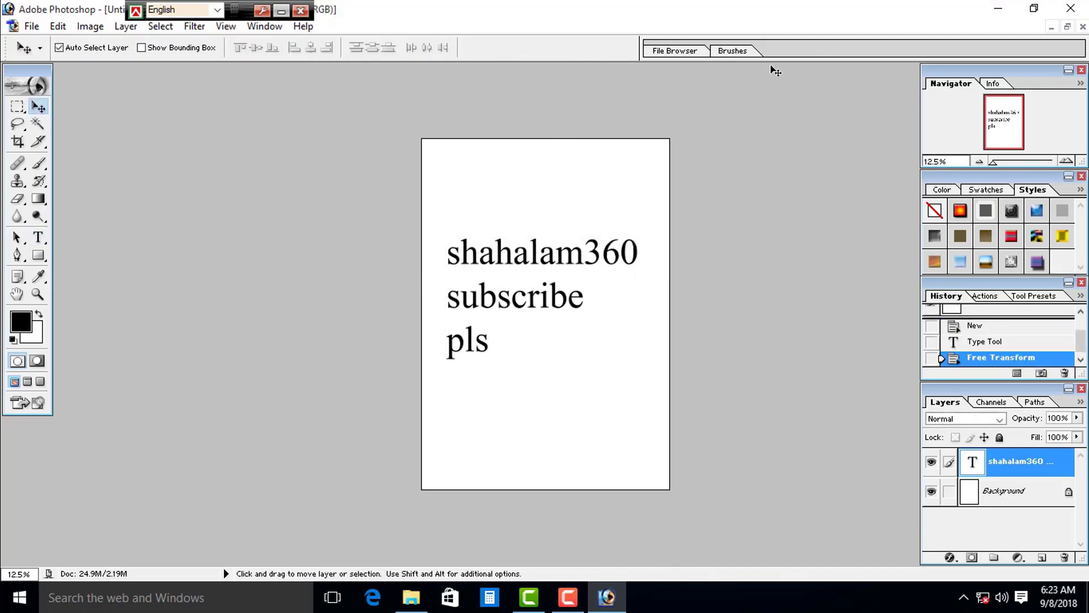
- Open Print, proceed past the printable-area warning, and choose the TOSHIBA e-STUDIO2303ASeries GDI printer
{"action": "key", "text": "ctrl+p"}
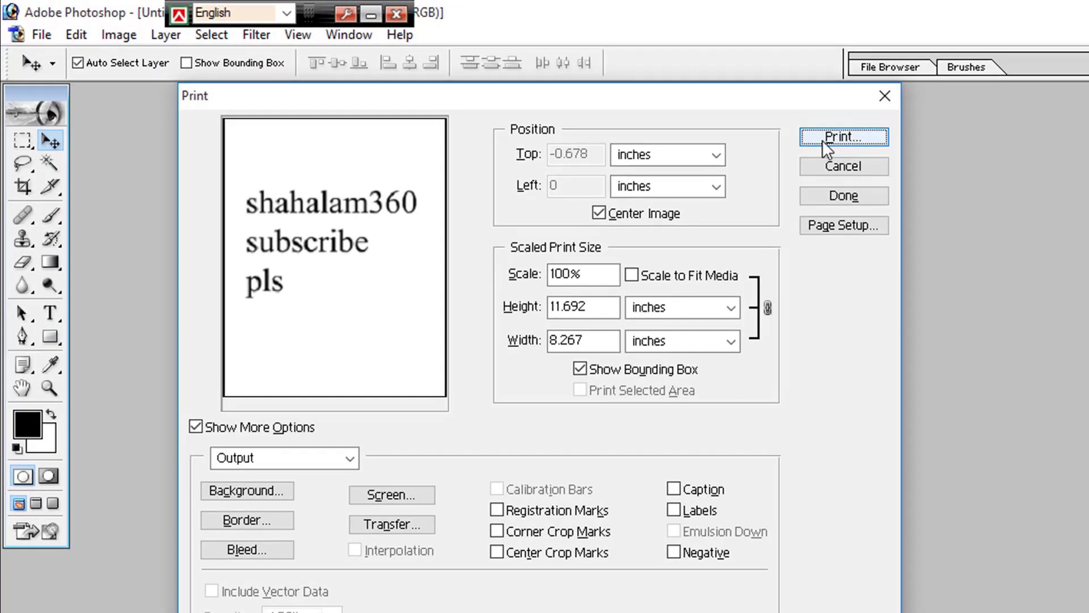
{"action": "left_click", "coordinate": [776, 127]}
{"action": "left_click", "coordinate": [654, 310]}
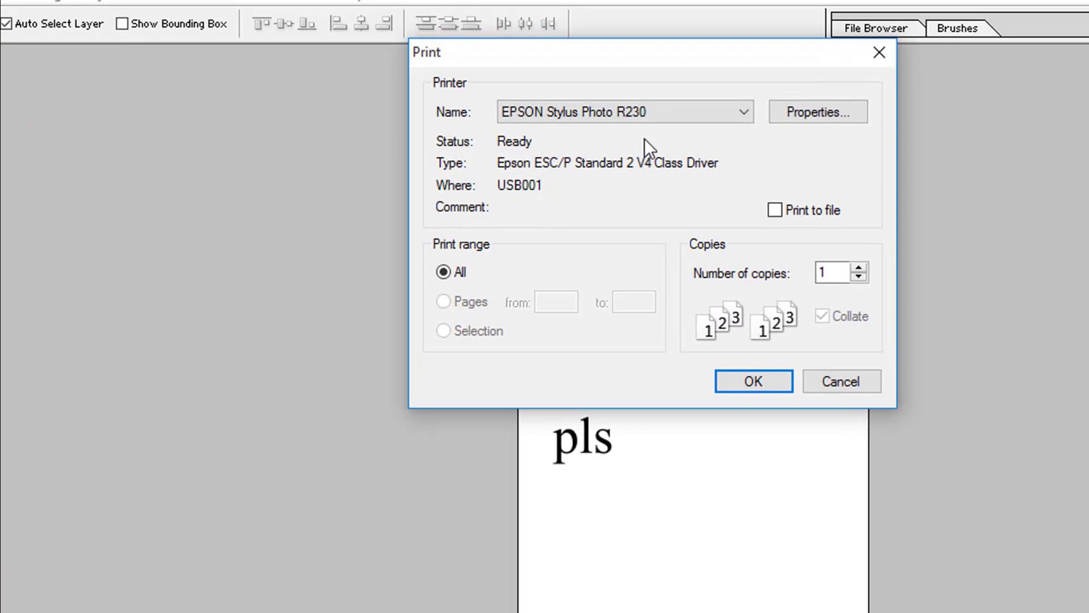
{"action": "left_click", "coordinate": [732, 94]}
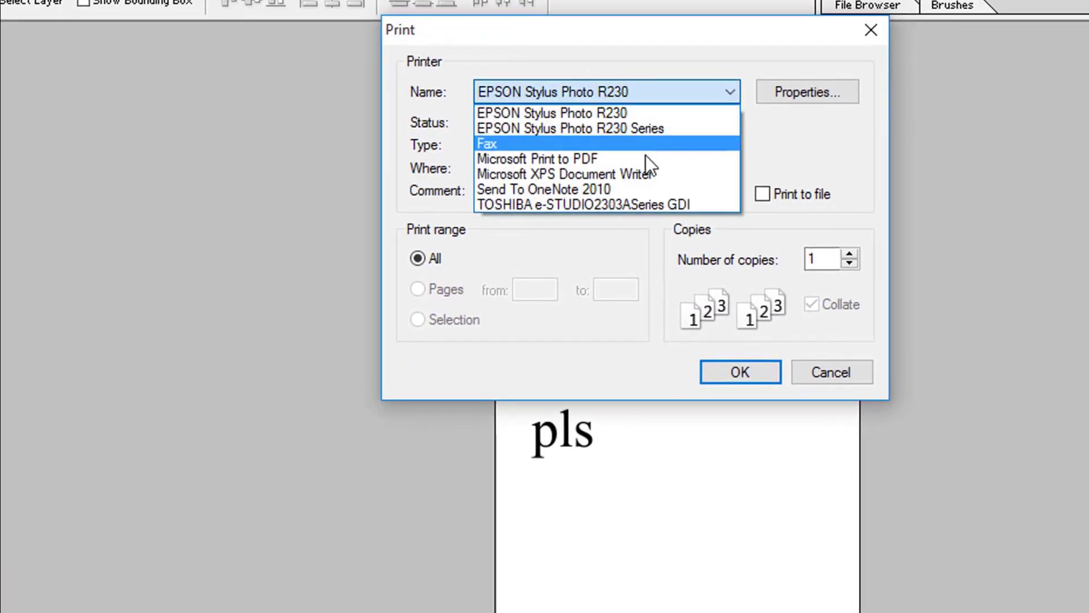
{"action": "left_click", "coordinate": [660, 203]}
{"action": "left_click", "coordinate": [811, 88]}
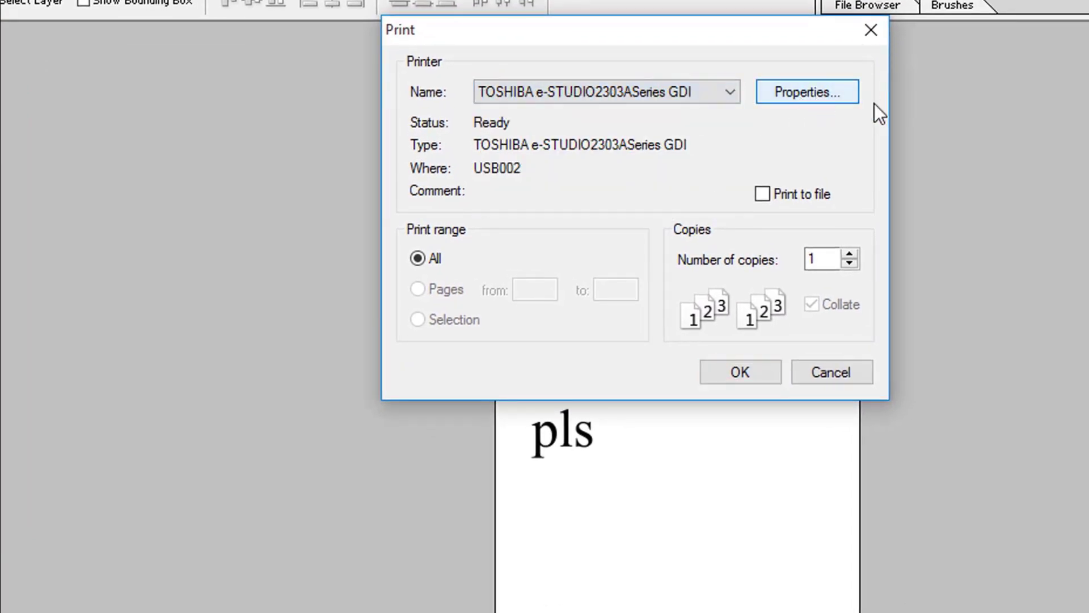
- Print the page with A4 original and print paper sizes, fed from the Bypass Tray
{"action": "left_click", "coordinate": [816, 97]}
{"action": "left_click", "coordinate": [784, 159]}
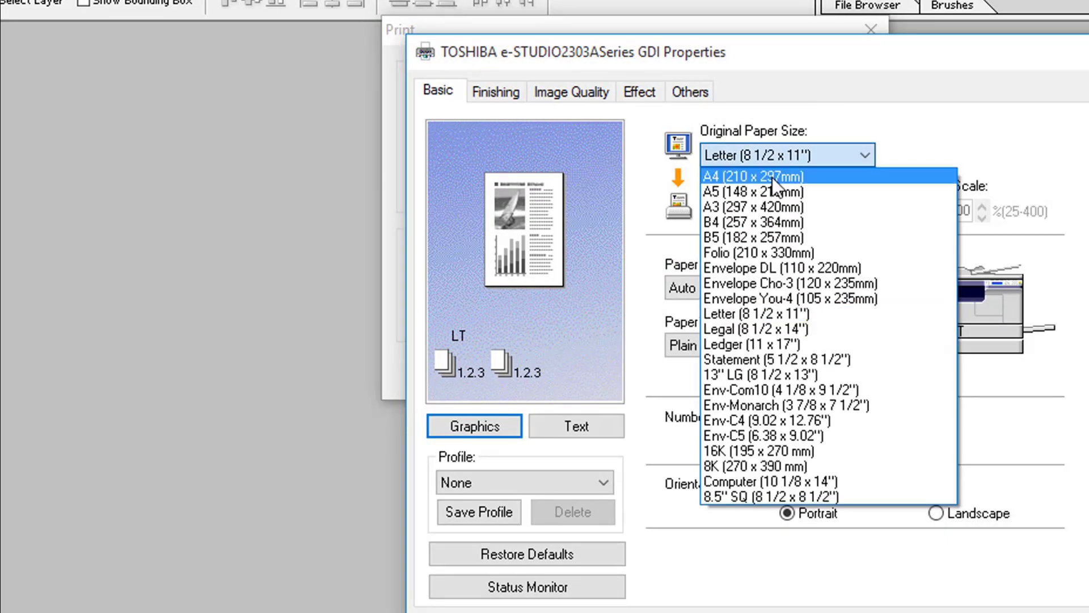
{"action": "left_click", "coordinate": [771, 177]}
{"action": "left_click", "coordinate": [757, 206]}
{"action": "left_click", "coordinate": [749, 248]}
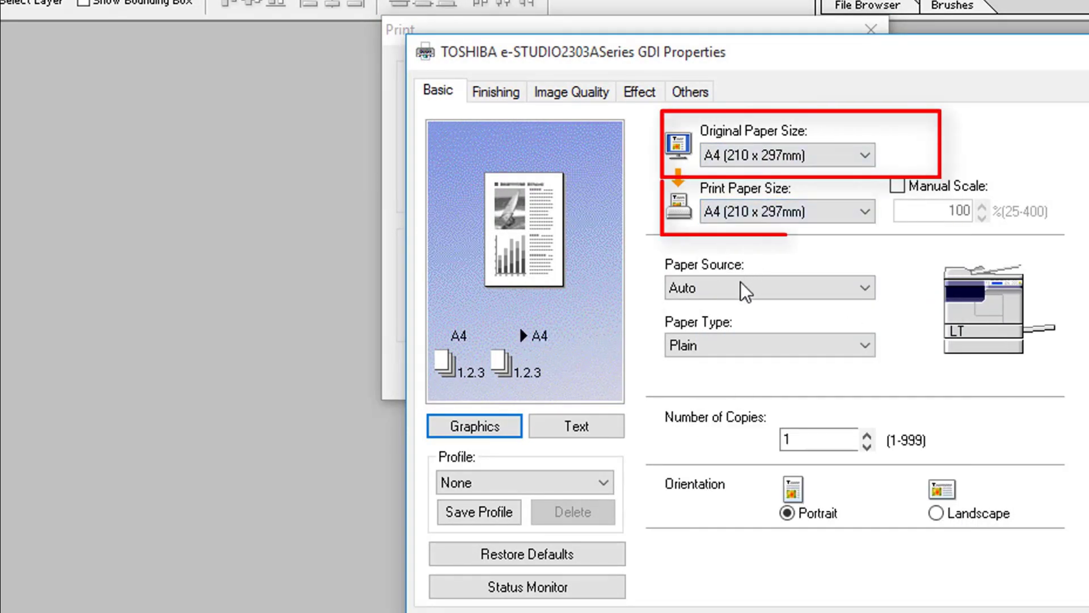
{"action": "left_click", "coordinate": [737, 289]}
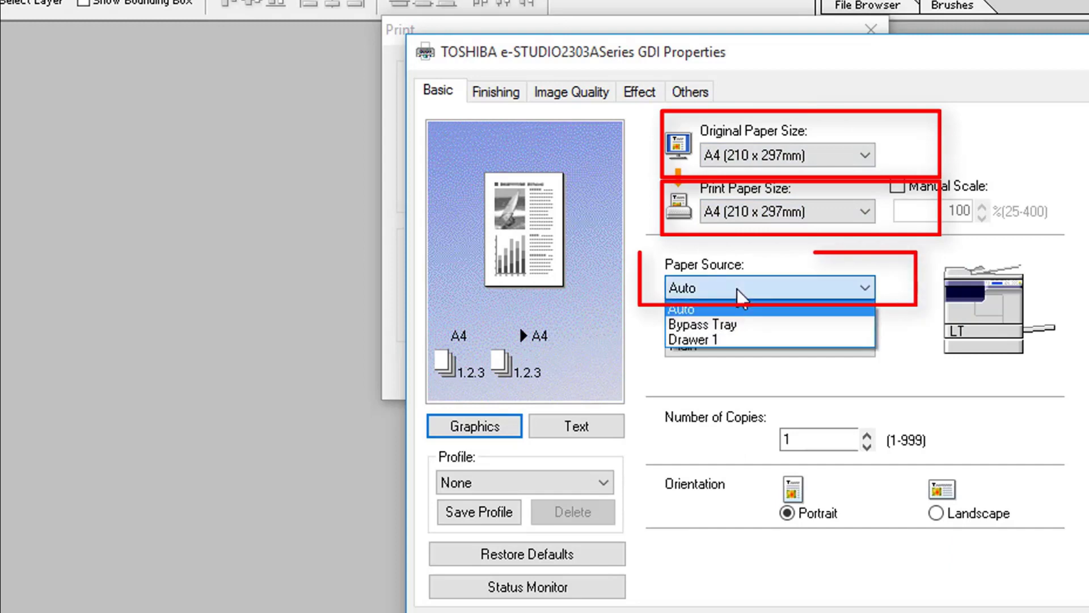
{"action": "left_click", "coordinate": [727, 326]}
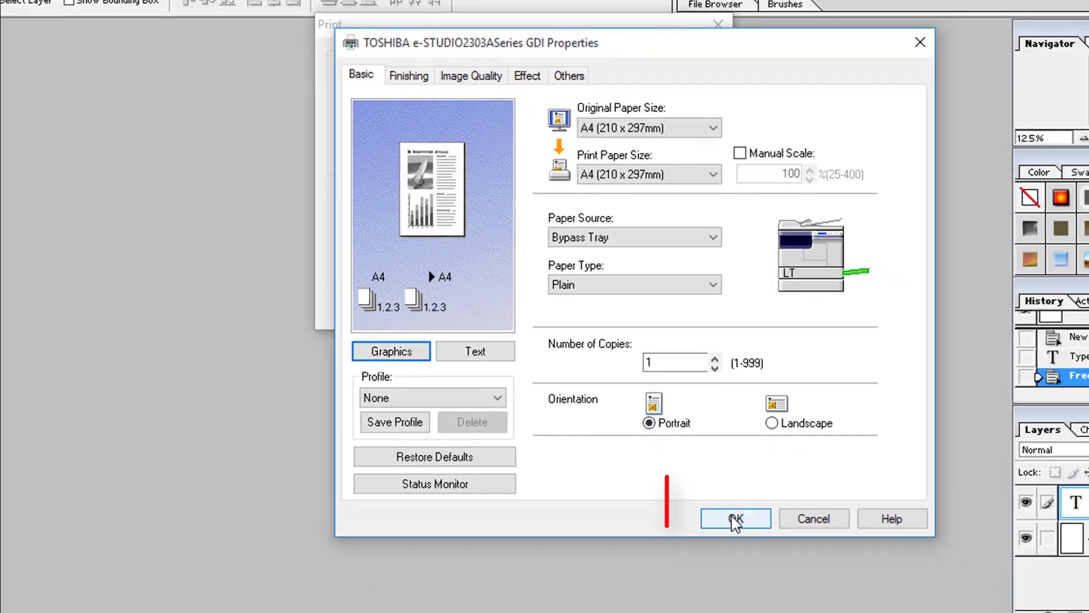
{"action": "left_click", "coordinate": [722, 513]}
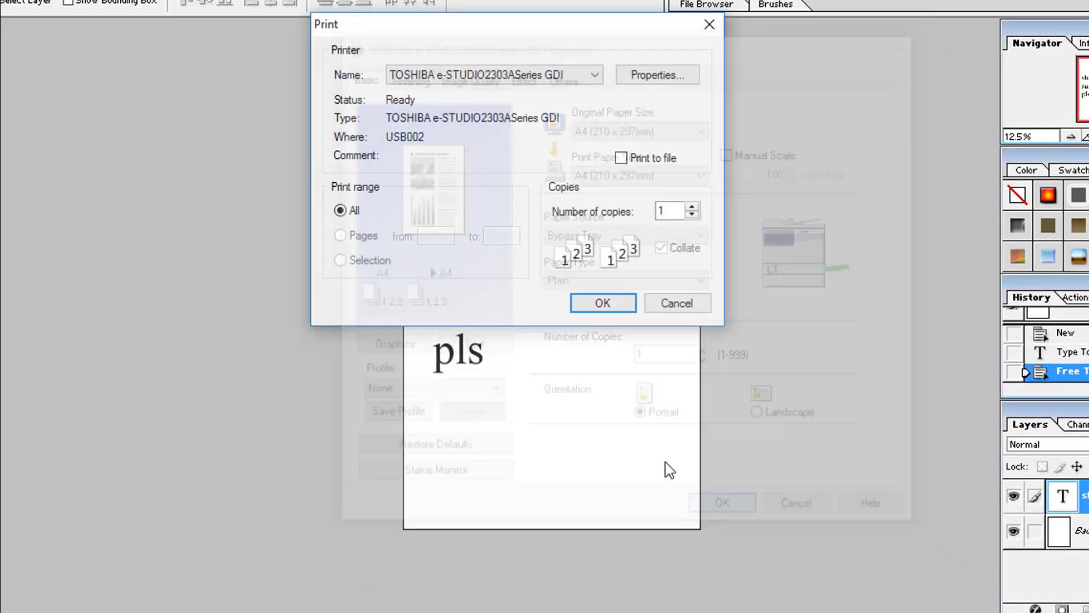
{"action": "left_click", "coordinate": [603, 305]}
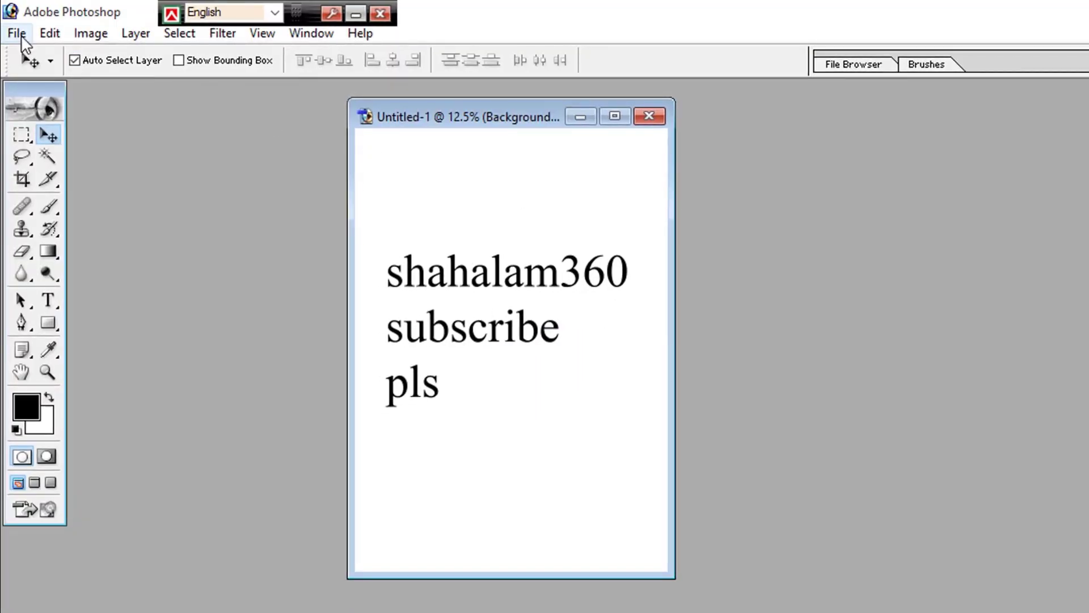
{"action": "left_click", "coordinate": [17, 34]}
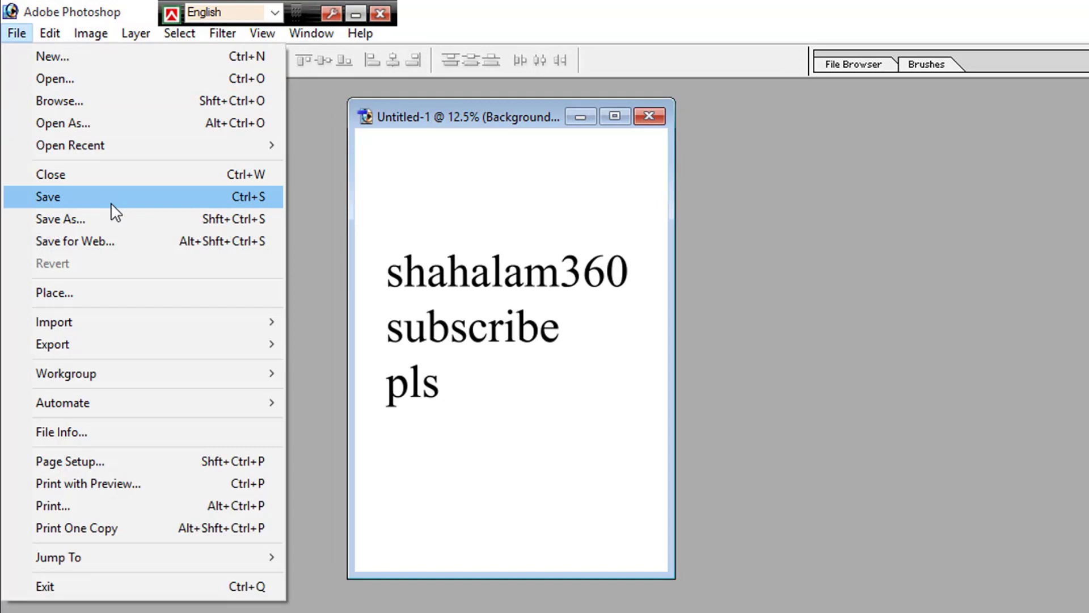
{"action": "mouse_move", "coordinate": [168, 324]}
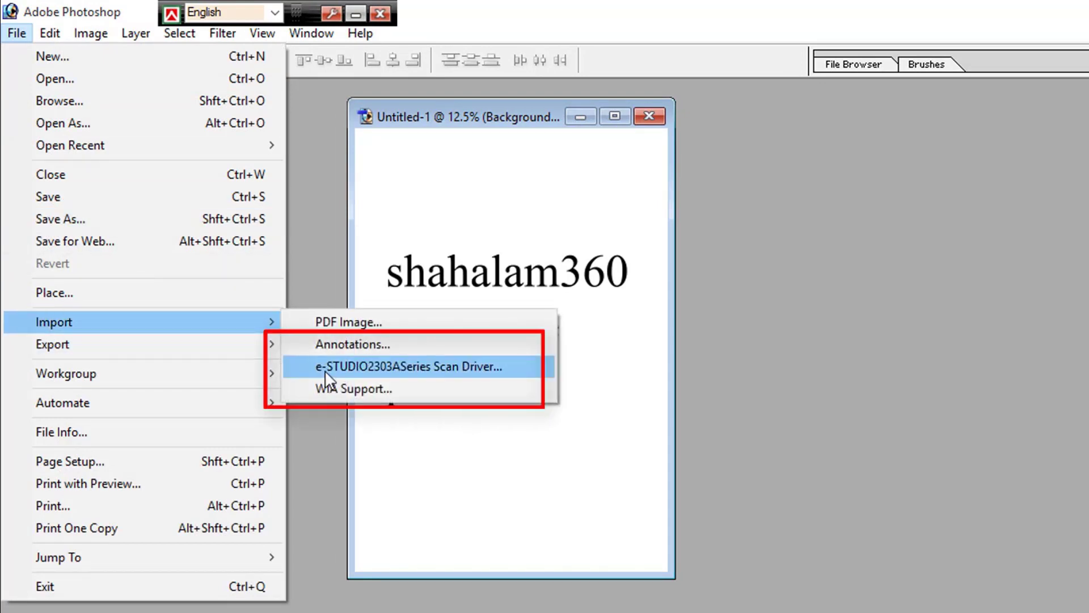
{"action": "left_click", "coordinate": [306, 367]}
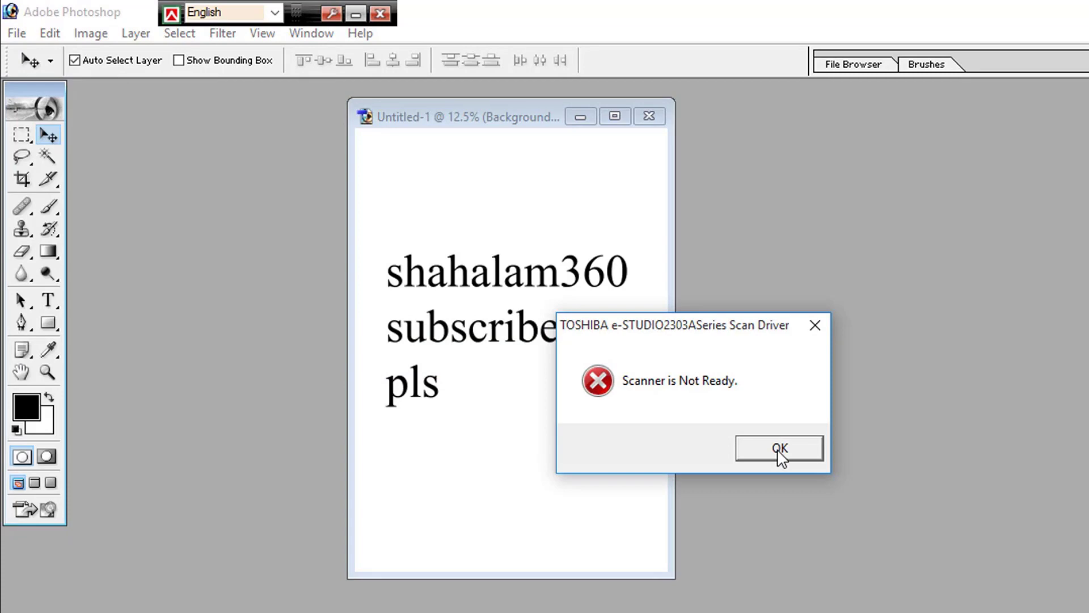
{"action": "left_click", "coordinate": [779, 449]}
{"action": "left_click", "coordinate": [881, 458]}
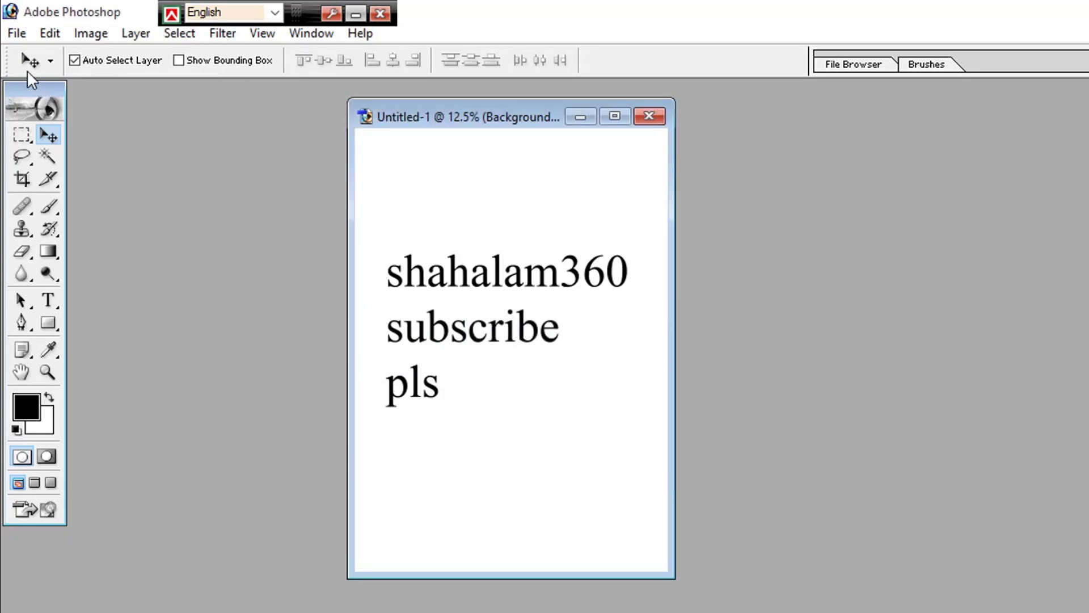
- Launch the e-STUDIO2303ASeries Scan Driver from File > Import and expand its full settings
{"action": "left_click", "coordinate": [17, 33]}
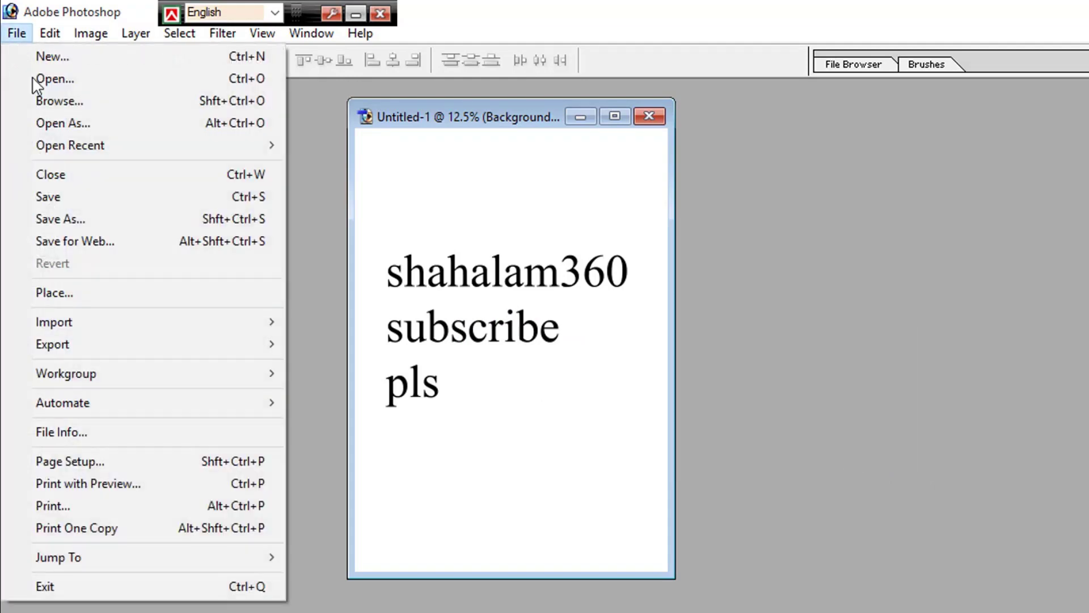
{"action": "mouse_move", "coordinate": [134, 328]}
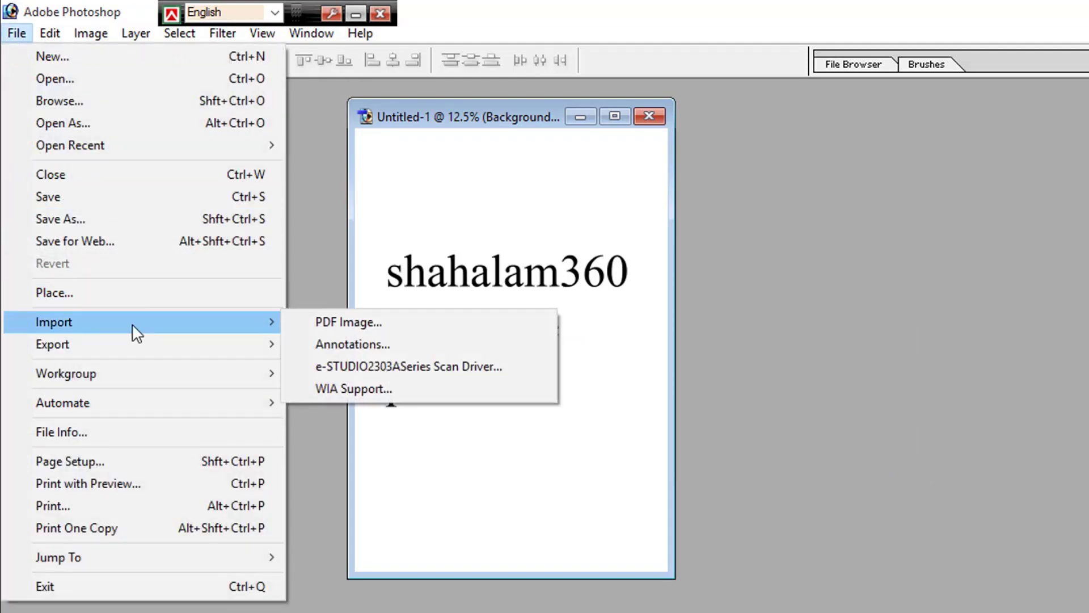
{"action": "left_click", "coordinate": [364, 374]}
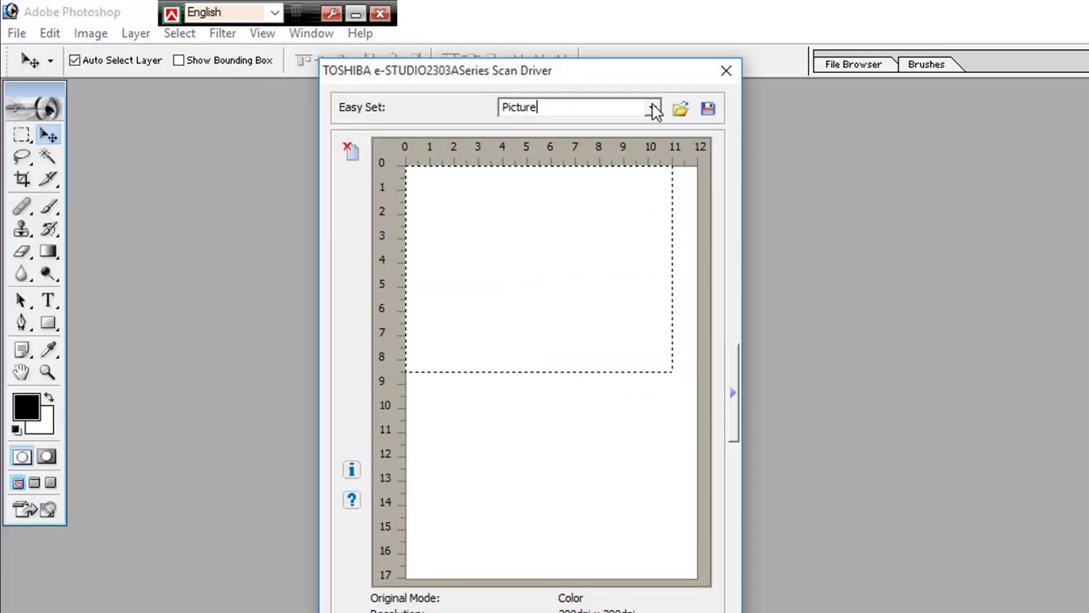
{"action": "left_click", "coordinate": [734, 391]}
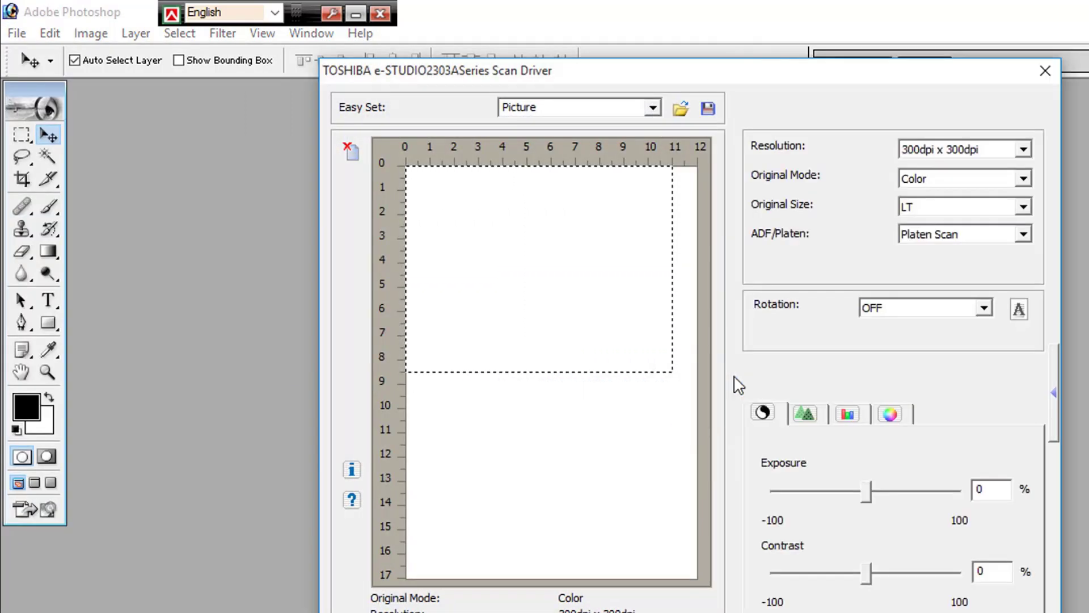
- Scan the printed page at 300dpi colour with the original size set to A4-R
{"action": "left_click", "coordinate": [939, 152]}
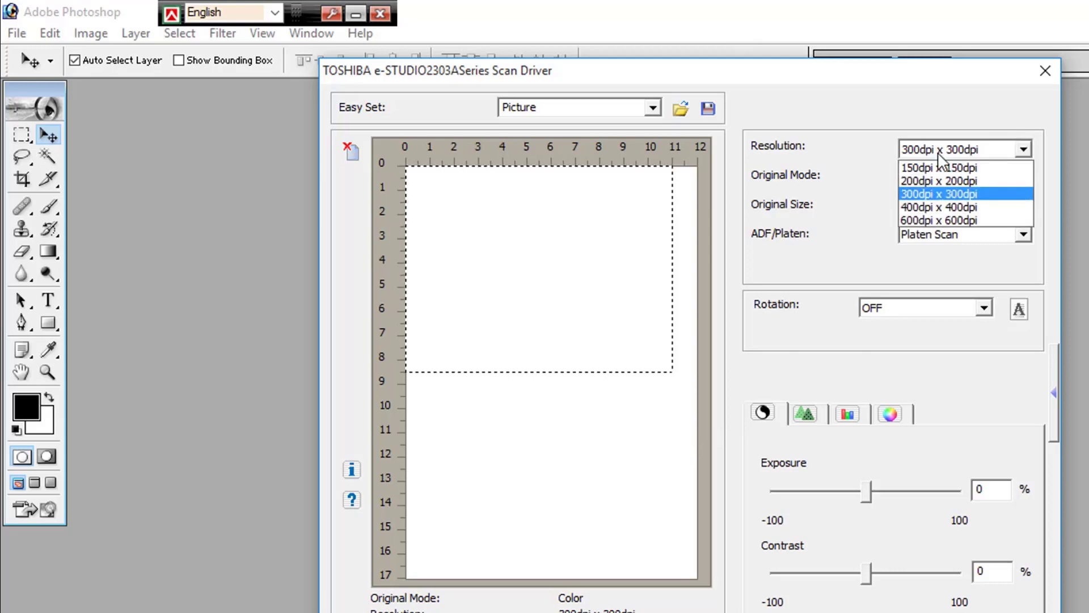
{"action": "left_click", "coordinate": [939, 152]}
{"action": "left_click", "coordinate": [937, 209]}
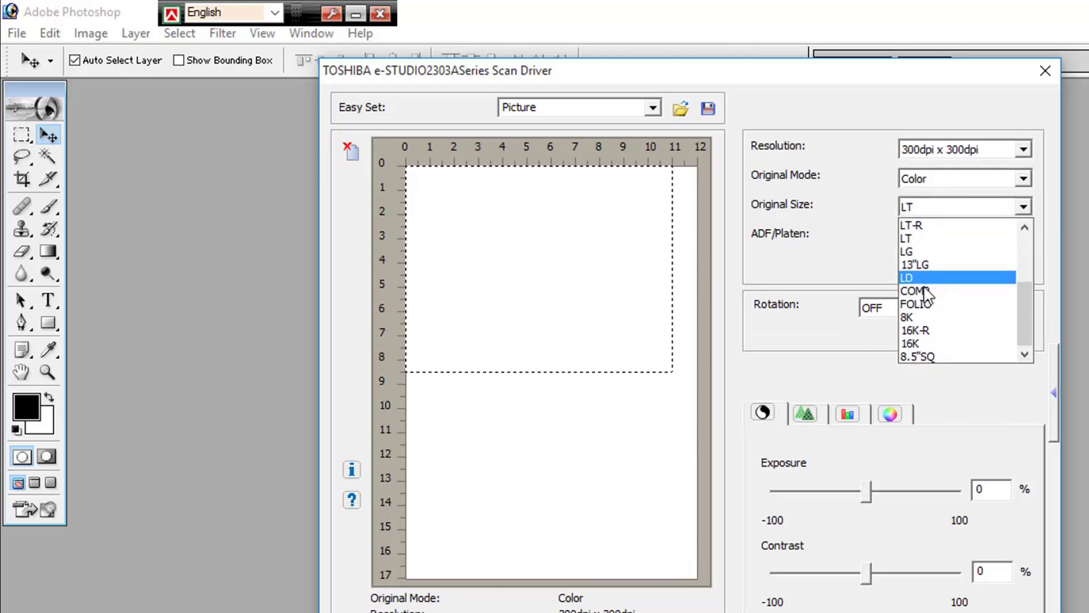
{"action": "scroll", "coordinate": [924, 287], "scroll_direction": "up", "scroll_amount": 2}
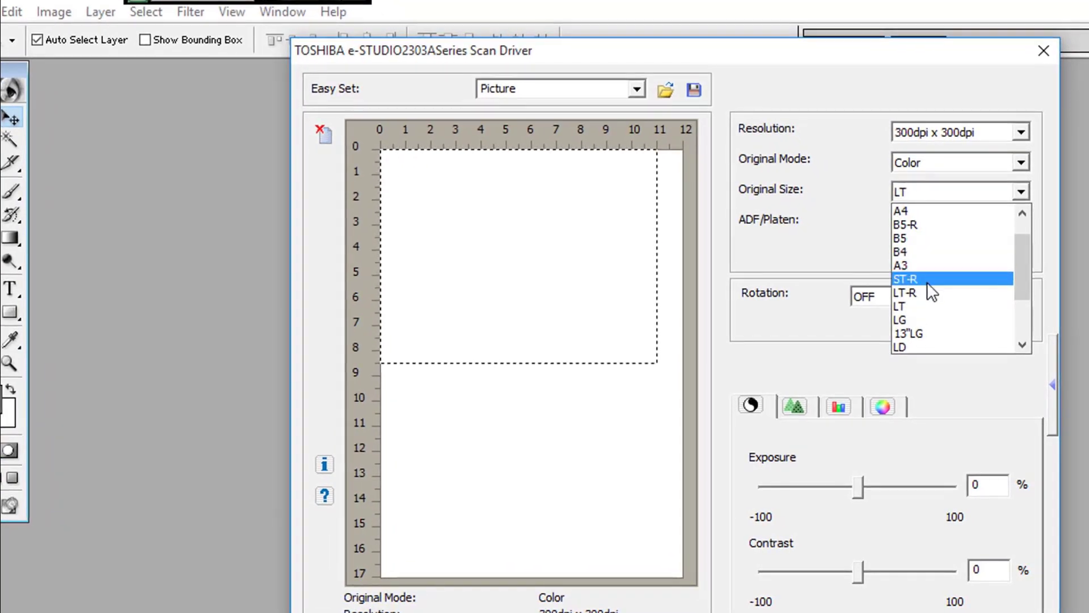
{"action": "left_click", "coordinate": [907, 211]}
{"action": "left_click", "coordinate": [939, 198]}
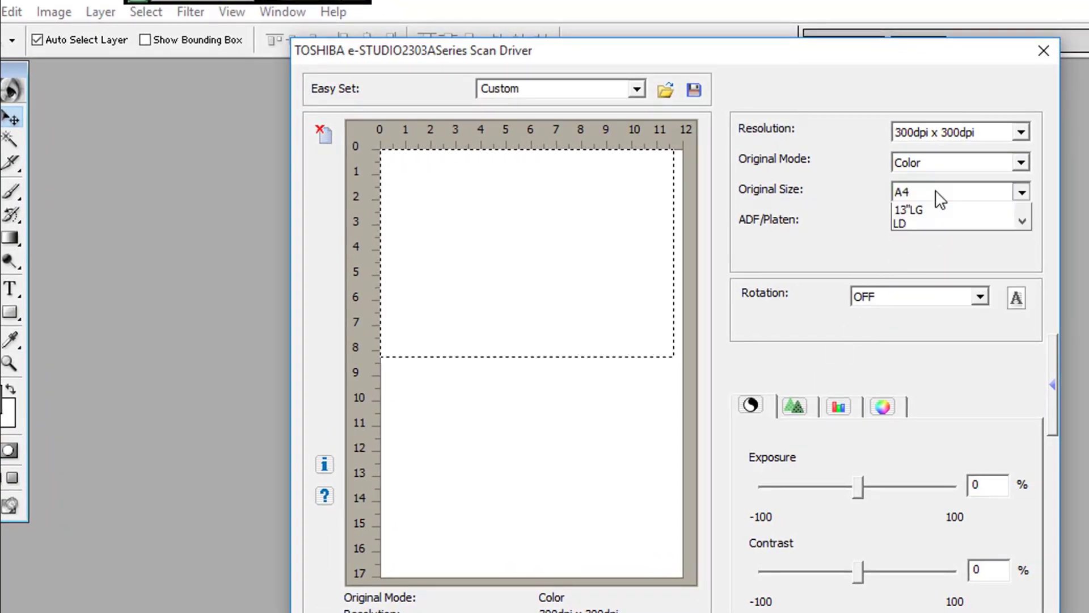
{"action": "scroll", "coordinate": [936, 227], "scroll_direction": "up", "scroll_amount": 1}
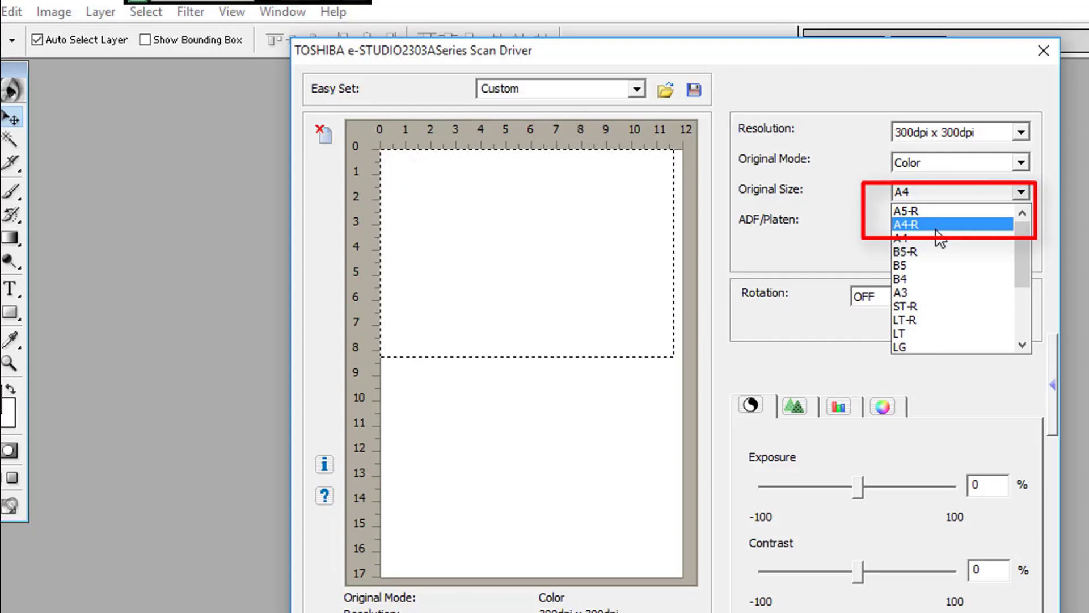
{"action": "left_click", "coordinate": [936, 225]}
{"action": "left_click", "coordinate": [664, 612]}
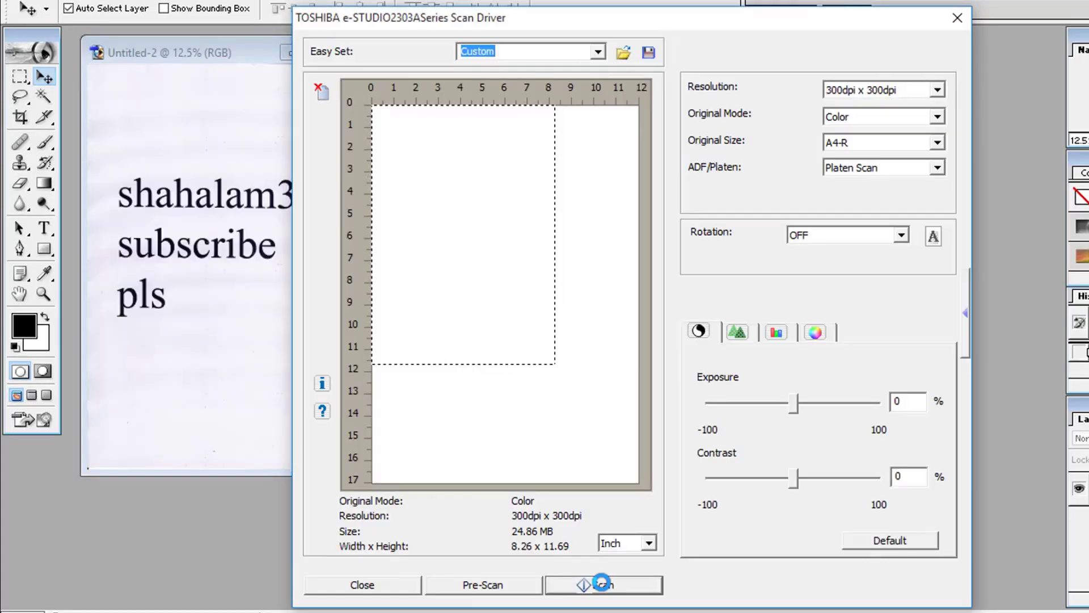
- Scan a second original, a CD, which opens as Untitled-3
{"action": "left_click", "coordinate": [603, 587]}
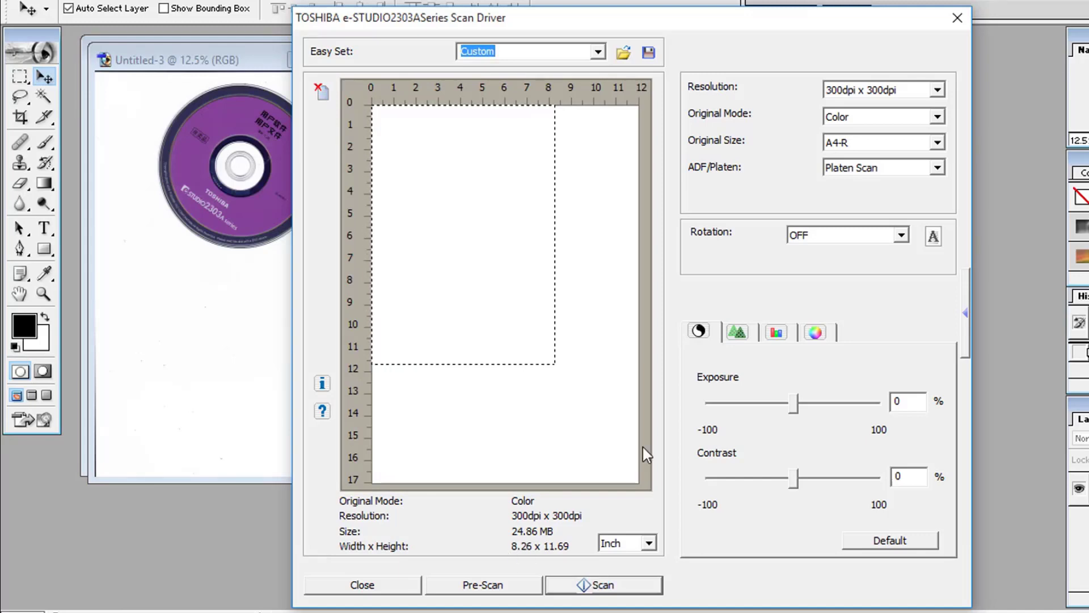
- Close the scan driver, move Untitled-3 to the right, and select the Crop tool
{"action": "left_click", "coordinate": [957, 18]}
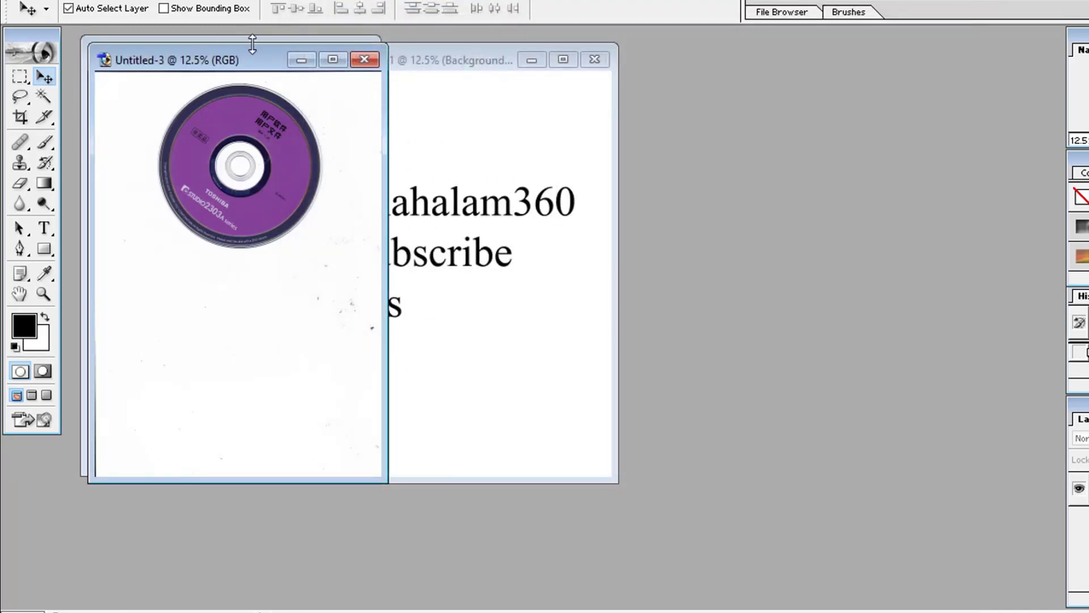
{"action": "left_click_drag", "start_coordinate": [222, 57], "coordinate": [754, 64]}
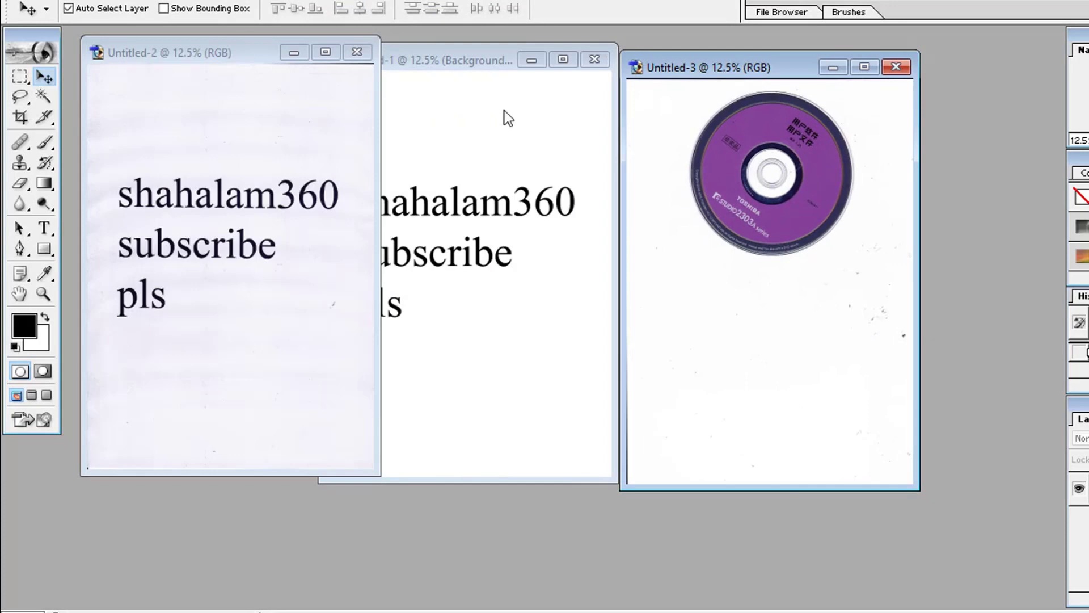
{"action": "left_click", "coordinate": [21, 118]}
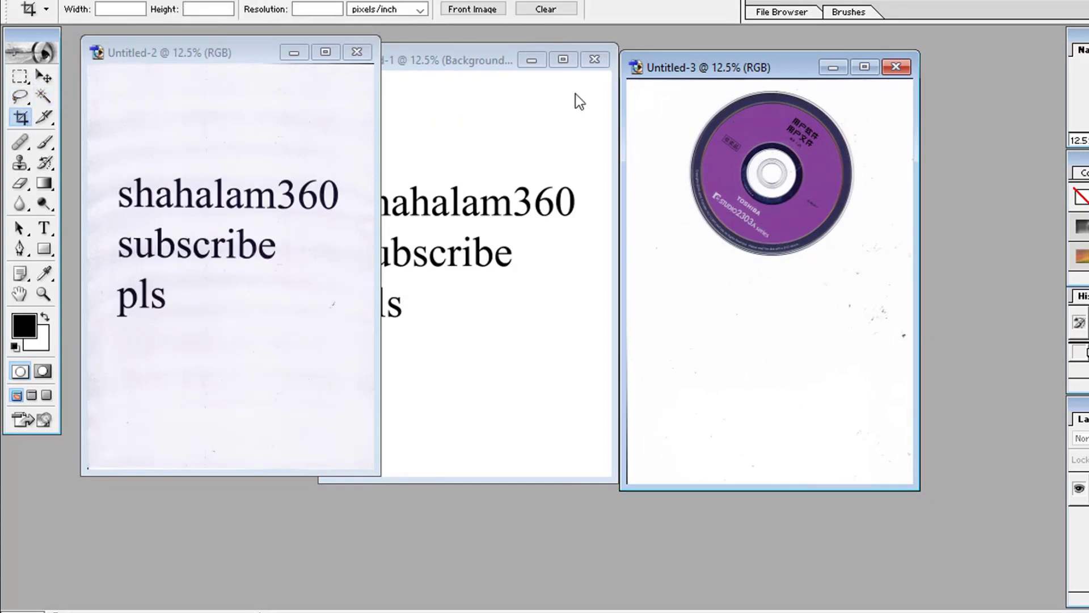